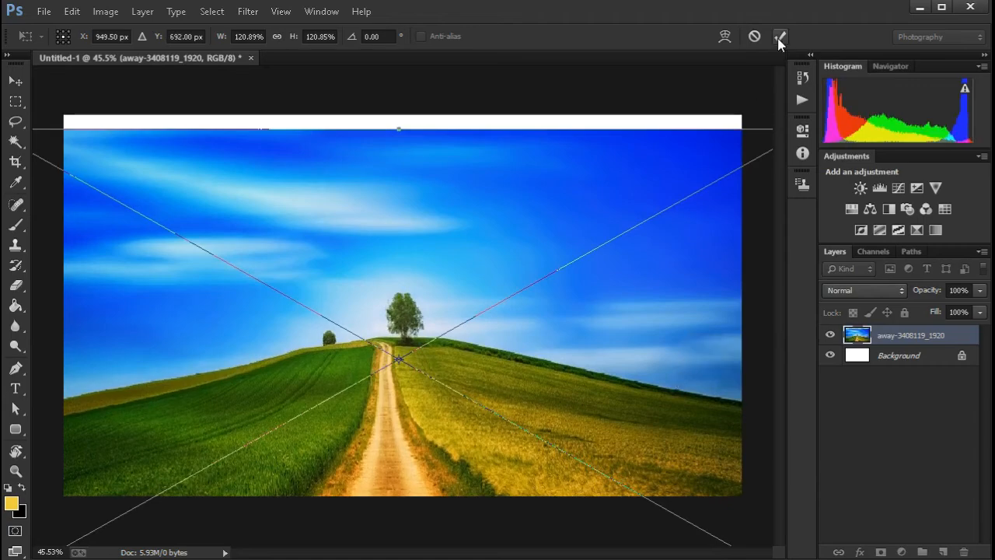
- Select the sky around the hill and trees with the Quick Selection tool and mask it out of the landscape layer
right_click(16, 141)
click(78, 137)
mouse_move(91, 185)
mouse_down()
mouse_move(224, 234)
mouse_move(509, 222)
mouse_move(633, 311)
mouse_move(530, 272)
mouse_move(389, 368)
mouse_move(430, 333)
mouse_up()
scroll(420, 326, up, 5)
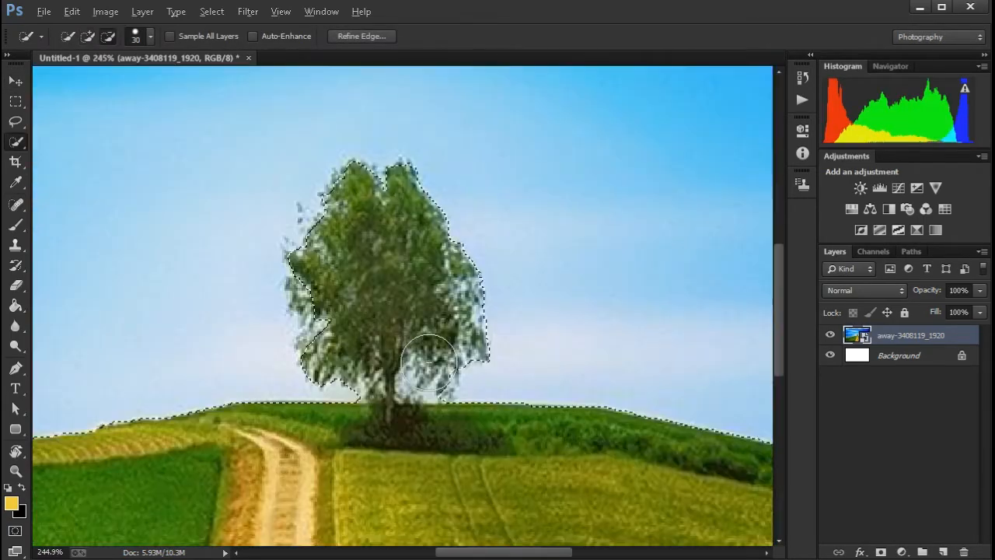
scroll(408, 324, down, 5)
scroll(403, 322, up, 4)
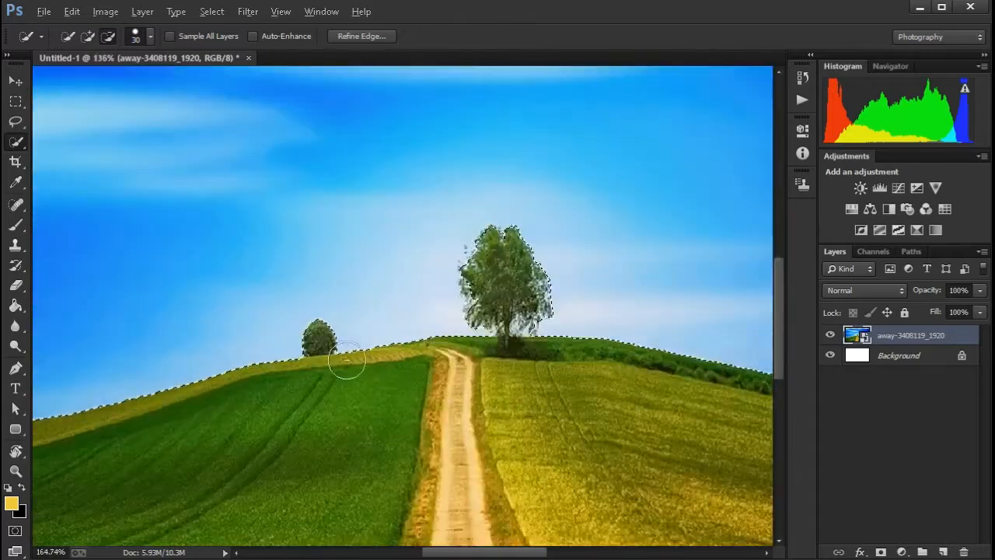
scroll(325, 329, down, 3)
scroll(326, 328, down, 2)
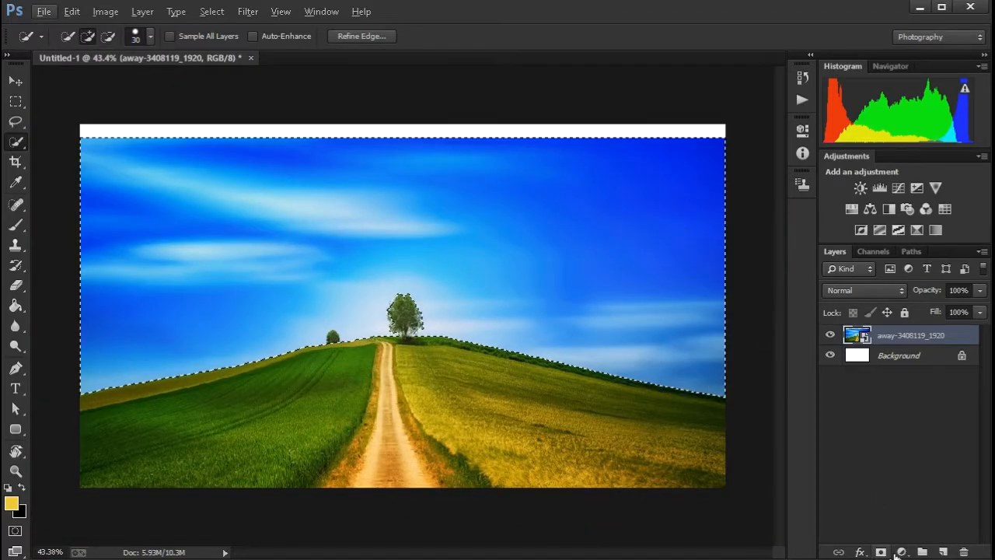
alt+click(881, 552)
click(16, 80)
- Place the mountain image just above the Background layer and enlarge it to span the full canvas width behind the hill
click(892, 357)
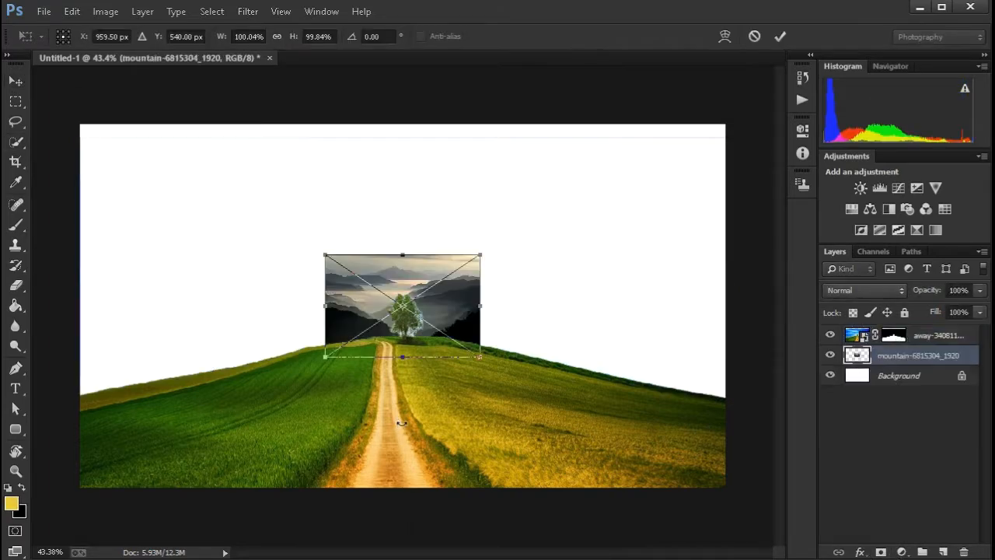
drag(489, 365, 619, 410)
click(780, 36)
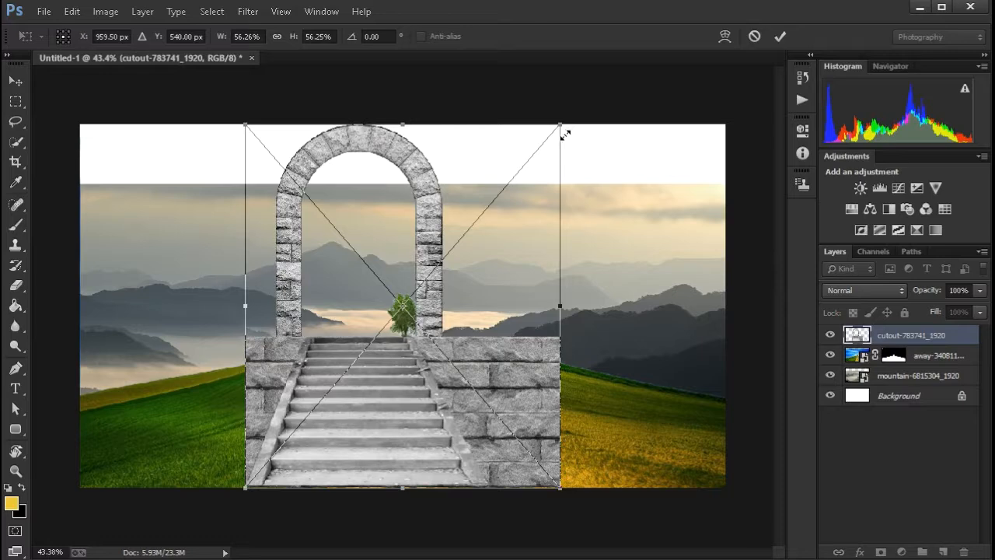
- Scale down the stone cutout image and copy only its arch, without the stairs, to a new layer
drag(567, 133, 482, 215)
click(780, 37)
scroll(322, 378, up, 6)
scroll(365, 278, down, 3)
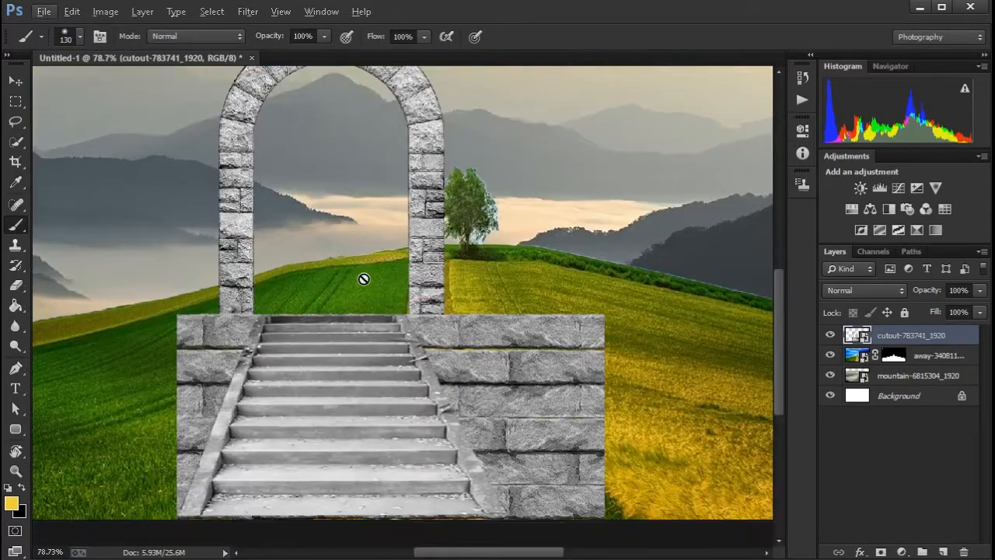
scroll(364, 278, up, 3)
scroll(364, 277, down, 1)
key(m)
drag(121, 102, 492, 388)
key(ctrl+j)
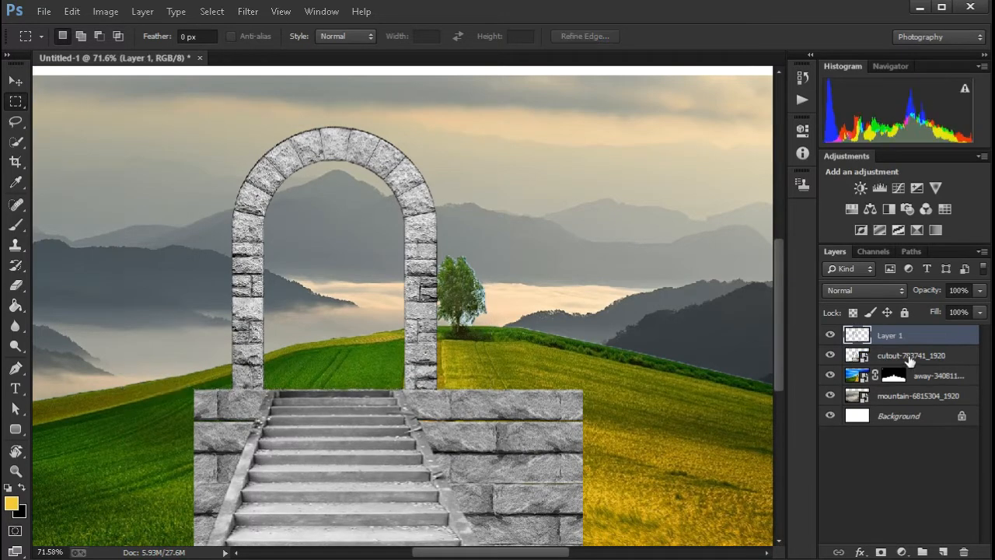
- Delete the original stone cutout layer and convert the copied arch layer to a smart object
click(908, 358)
key(Delete)
right_click(902, 330)
click(807, 284)
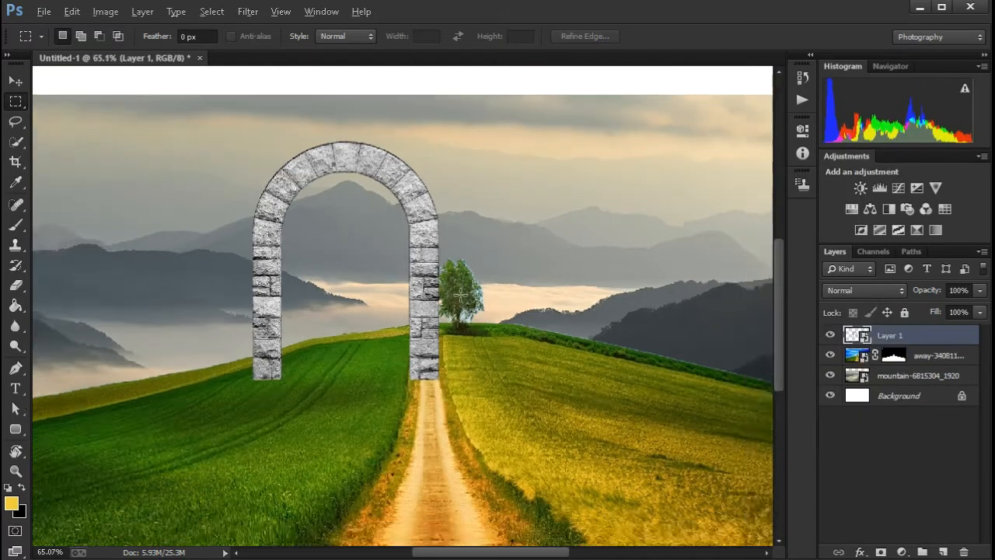
- Move the arch over the hilltop tree and scale it down so it frames the tree
key(ctrl+0)
click(15, 80)
drag(384, 320, 462, 296)
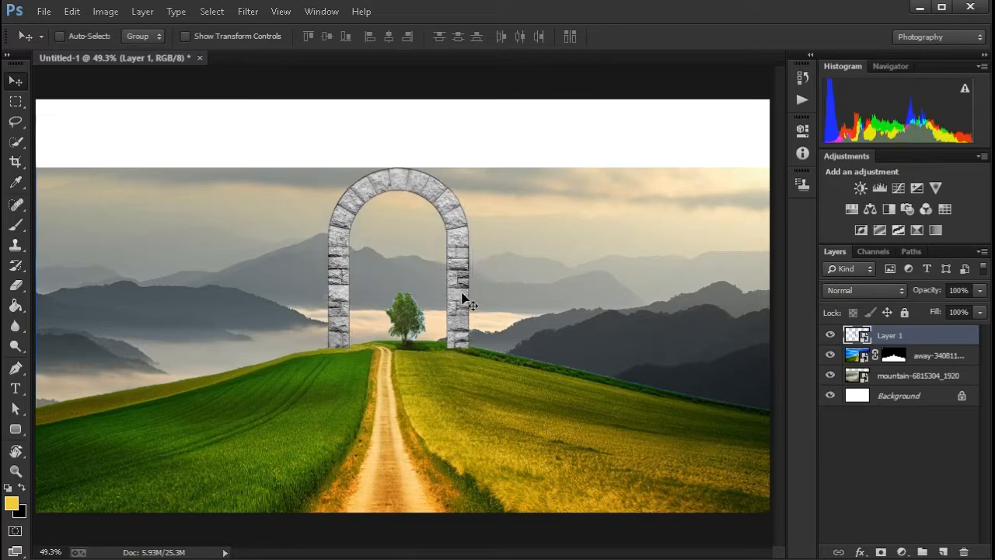
key(ctrl+t)
drag(475, 171, 445, 231)
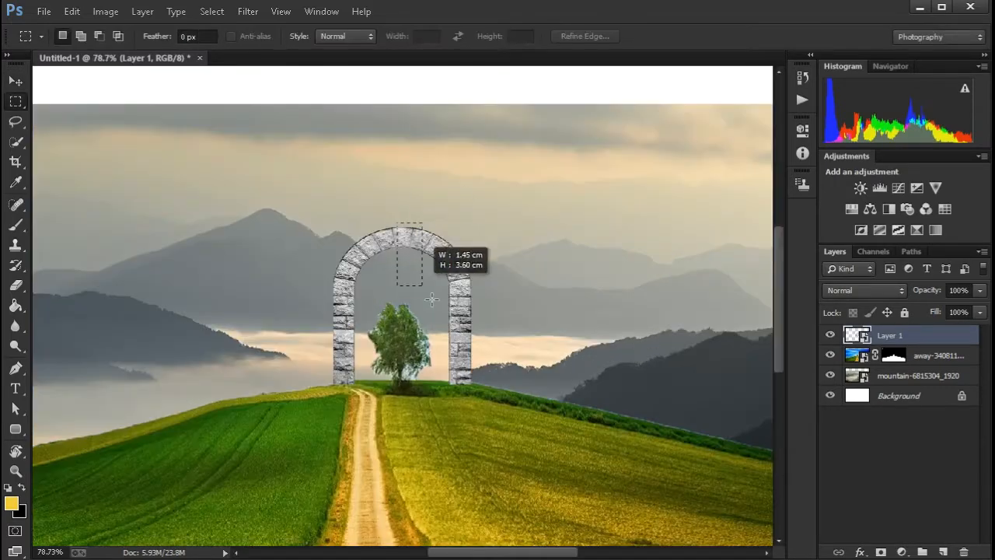
- Copy the right half of the arch to a new layer and place it beside the main arch's right pillar
drag(429, 267, 489, 397)
drag(457, 298, 461, 296)
key(ctrl+j)
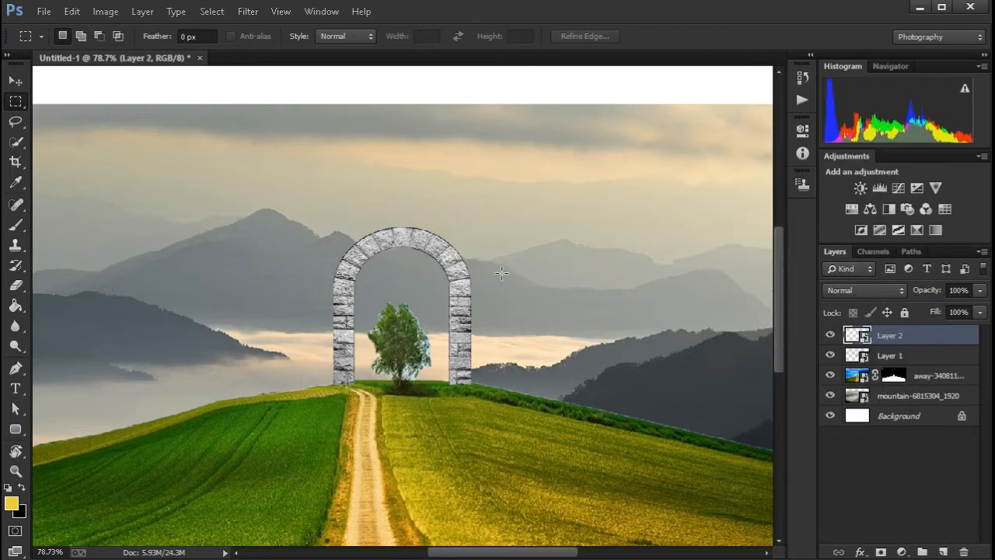
key(v)
drag(434, 290, 478, 296)
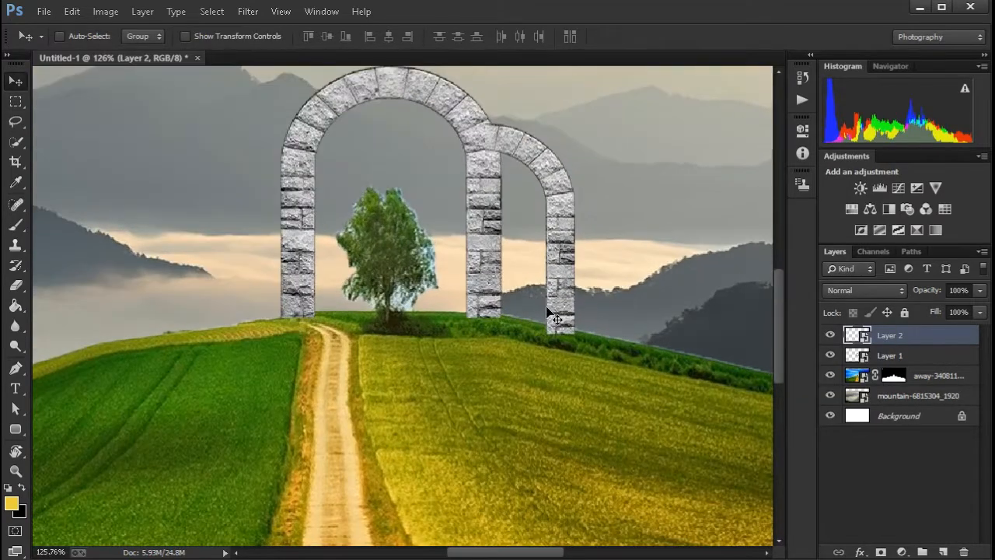
- Duplicate the side half-arch, flip the copy horizontally and attach it to the main arch's left pillar
drag(559, 313, 240, 284)
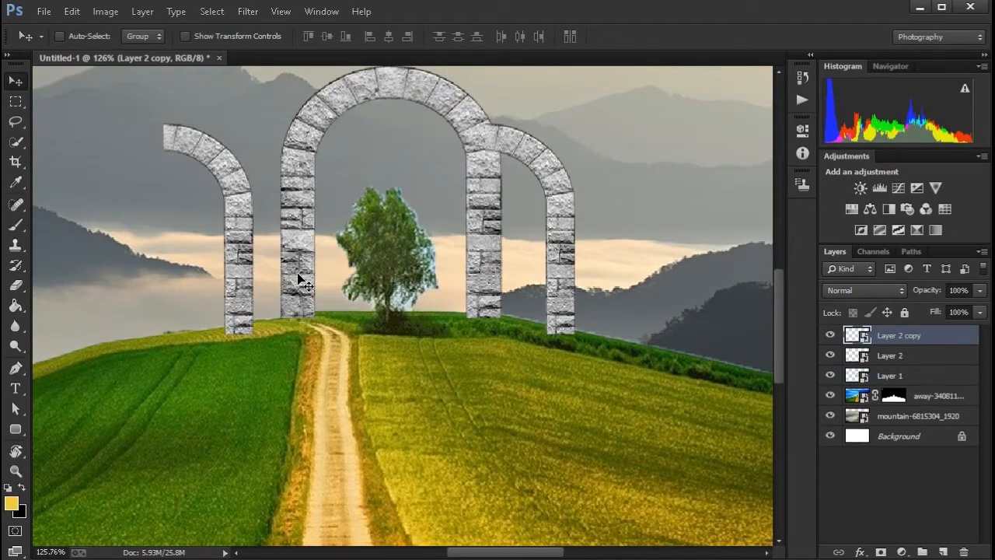
key(ctrl+t)
right_click(292, 239)
click(342, 453)
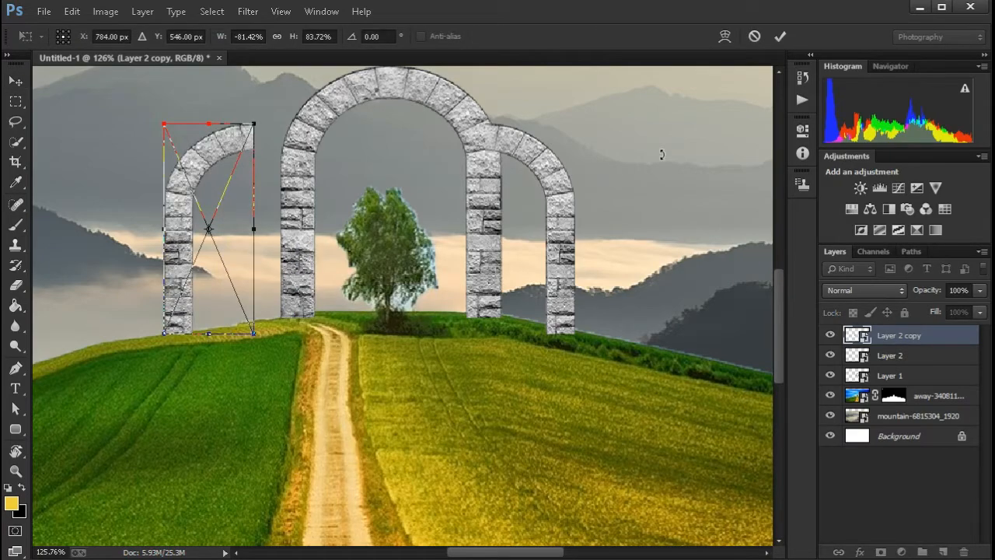
key(Right)
key(Right)
key(Right)
key(Right)
key(Right)
key(Right)
key(Right)
key(Right)
key(Right)
key(Right)
key(Right)
key(Right)
key(Right)
key(Right)
key(Right)
key(Right)
key(Right)
key(Right)
key(Right)
key(Right)
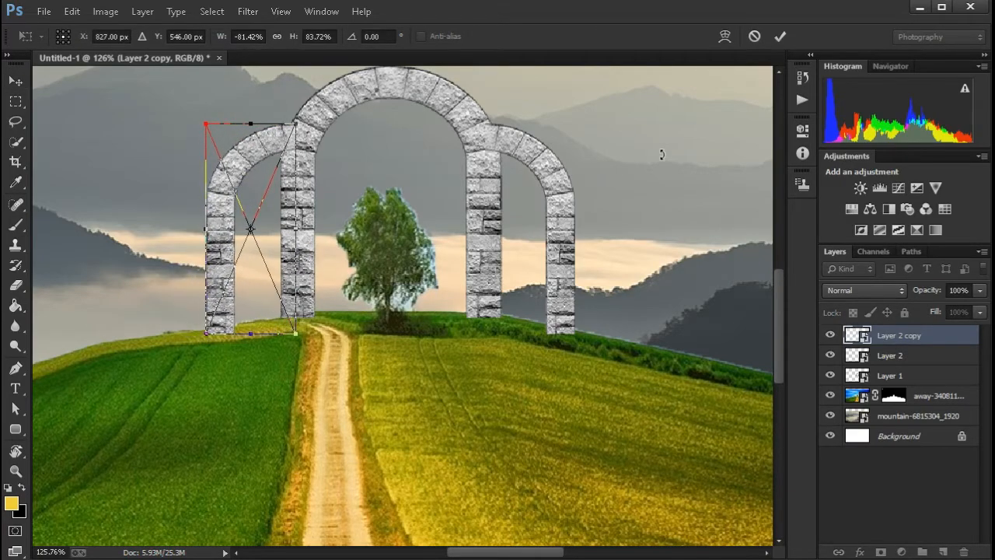
click(781, 39)
- Draw a vertical grey-to-transparent gradient on Layer 3 to fill the empty strip above the mountain image
scroll(405, 303, down, 2)
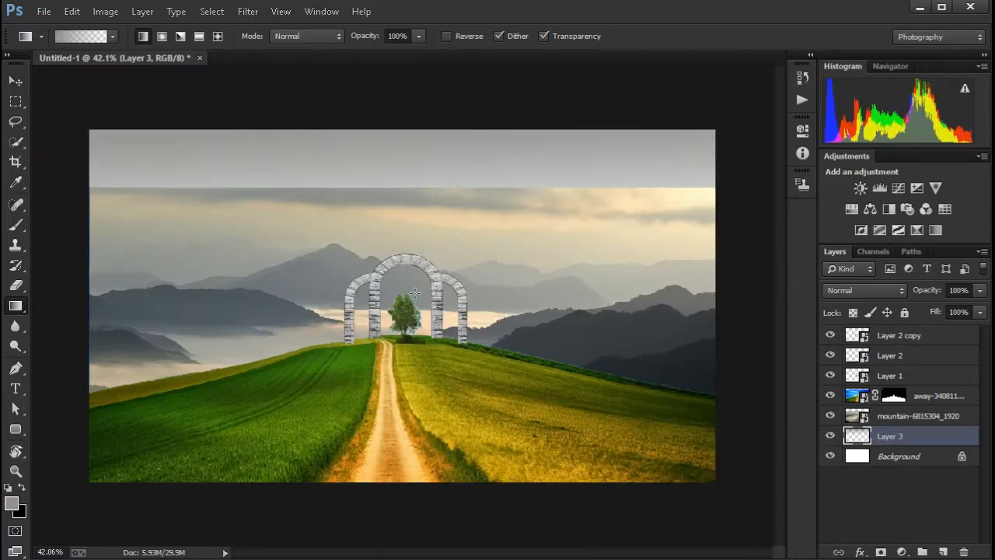
drag(437, 295, 436, 295)
drag(413, 130, 422, 283)
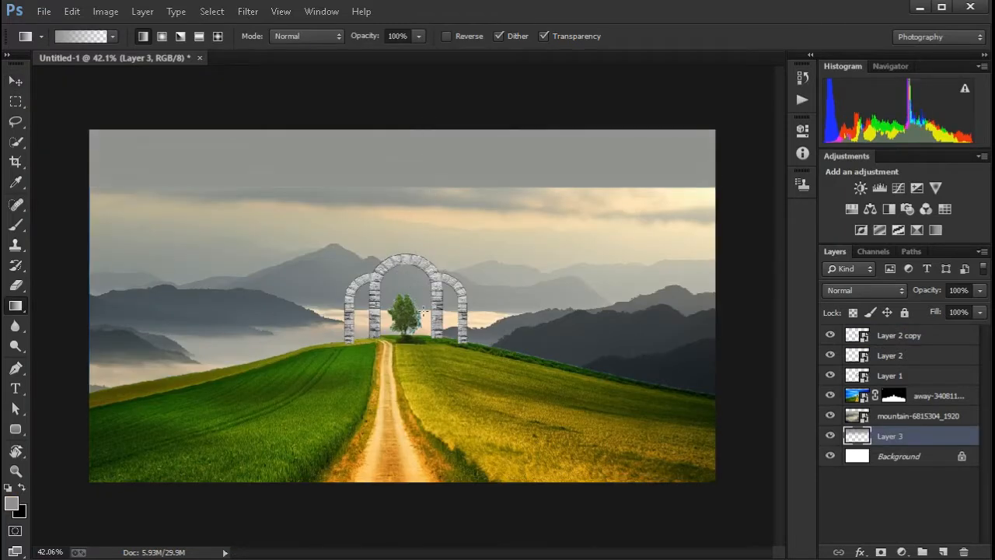
- Add a layer mask to the mountain layer and brush black along its upper edge to blend it into the grey sky
click(917, 416)
key(d)
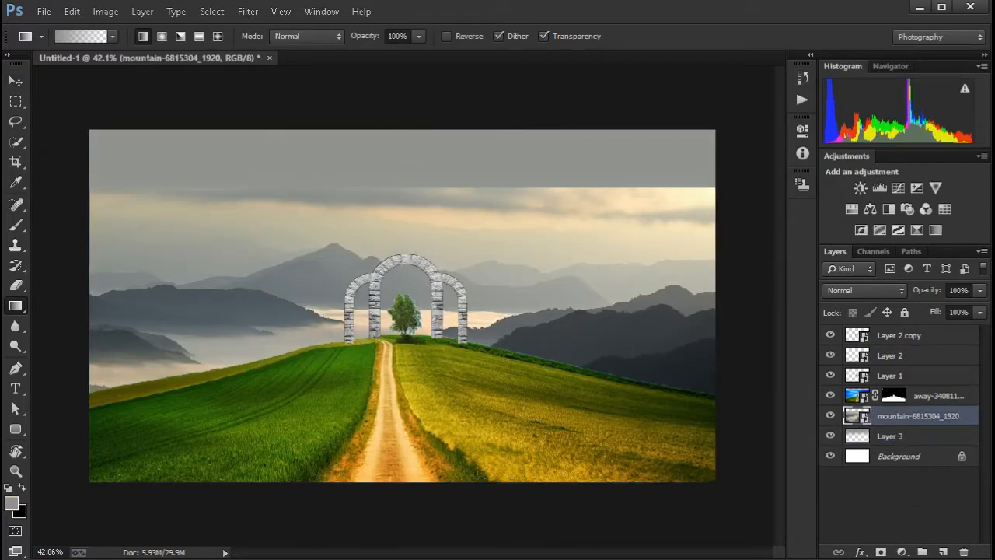
click(881, 552)
click(15, 225)
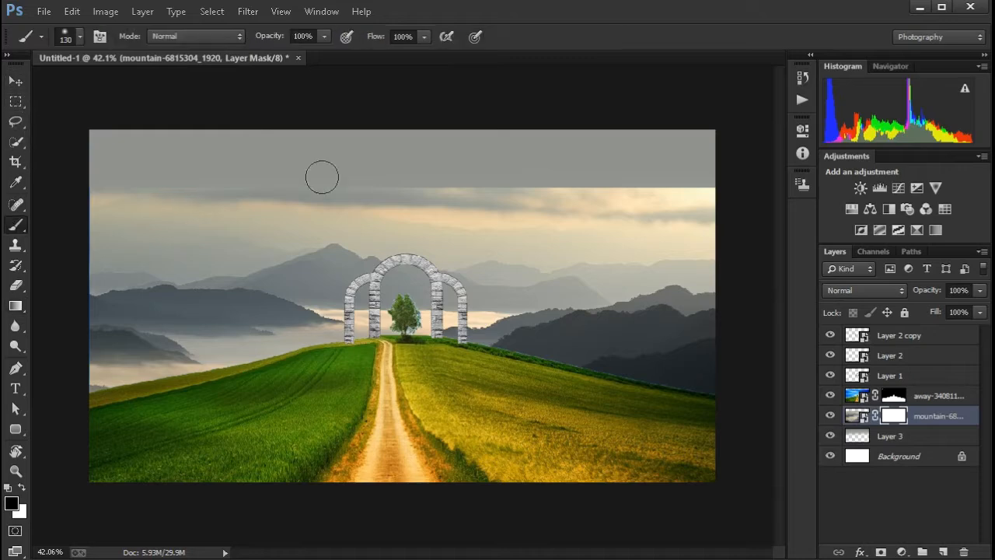
drag(183, 184, 479, 215)
drag(549, 199, 690, 200)
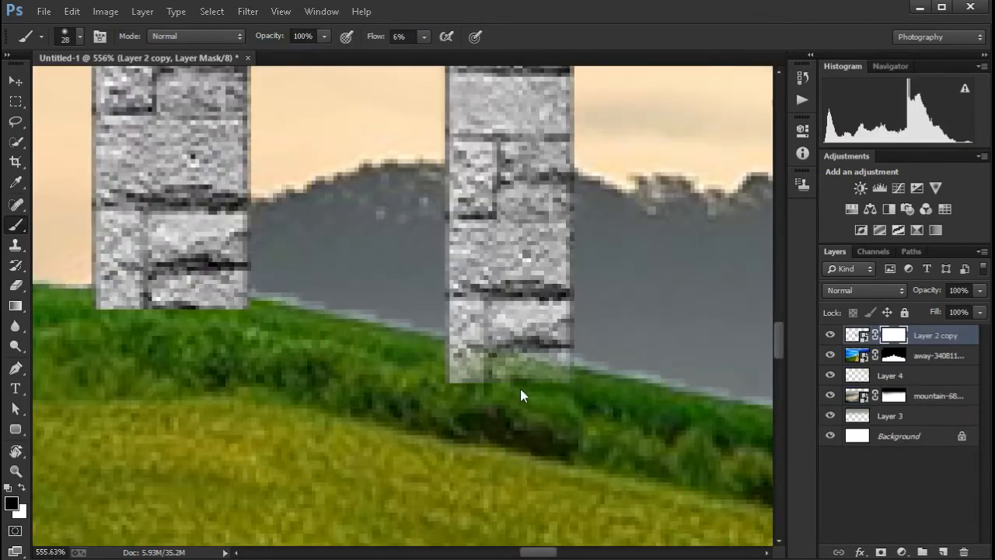
- Paint black on the arches' layer mask with a small soft brush at 6% flow to blend the pillar bases into the grass
mouse_move(520, 392)
mouse_down()
mouse_move(505, 422)
mouse_move(462, 440)
mouse_up()
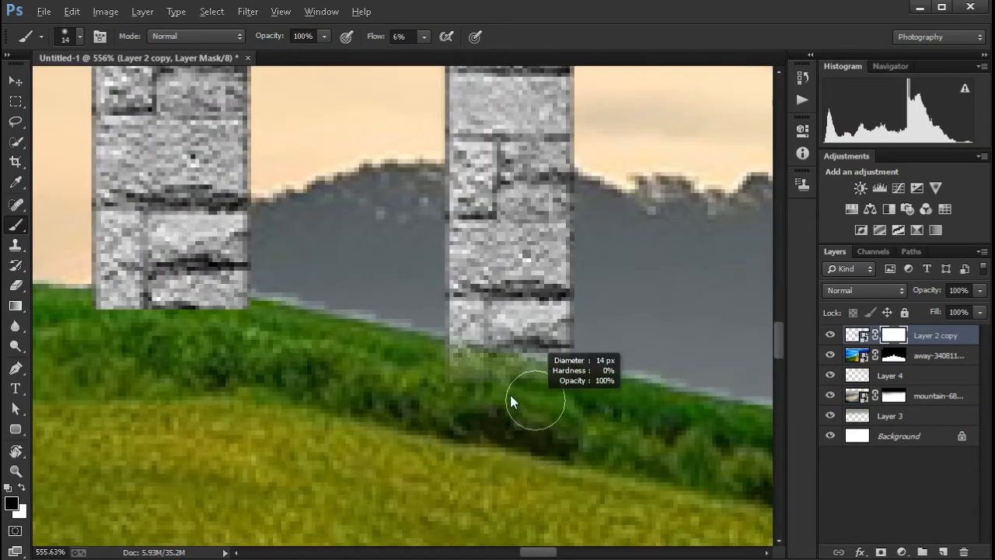
scroll(518, 411, down, 2)
scroll(226, 342, up, 4)
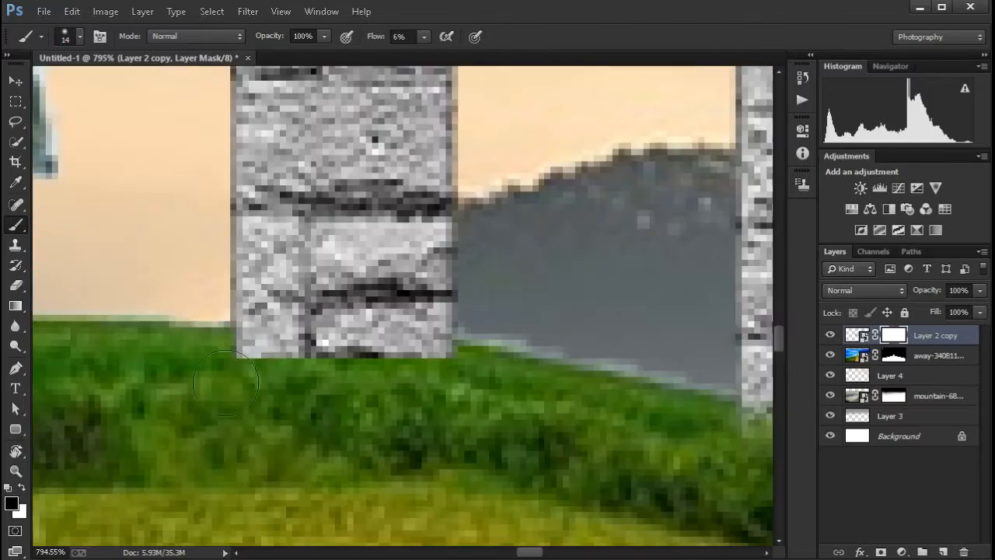
drag(280, 402, 402, 403)
mouse_move(374, 371)
mouse_down()
mouse_move(349, 370)
mouse_move(475, 390)
mouse_move(304, 383)
mouse_move(353, 383)
mouse_up()
scroll(395, 399, down, 8)
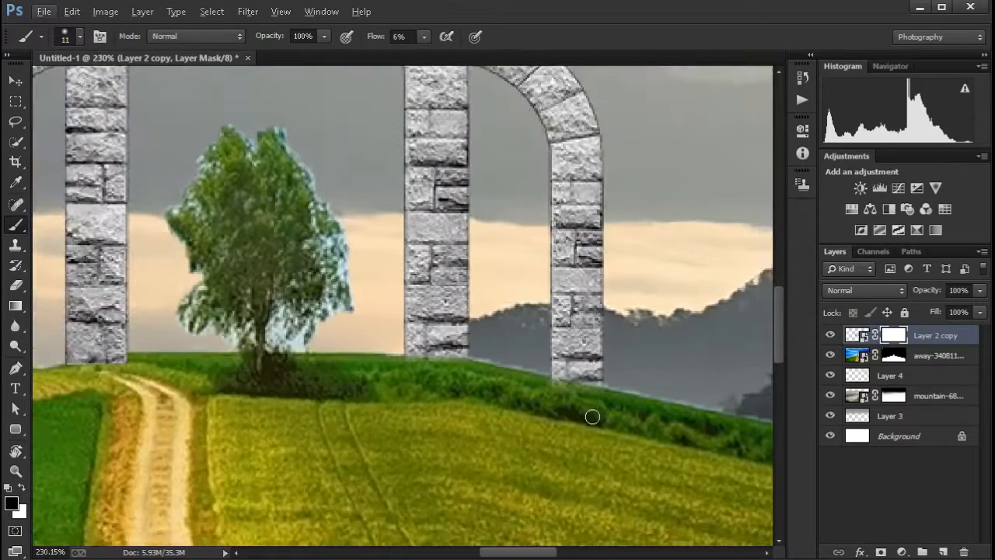
scroll(549, 381, up, 8)
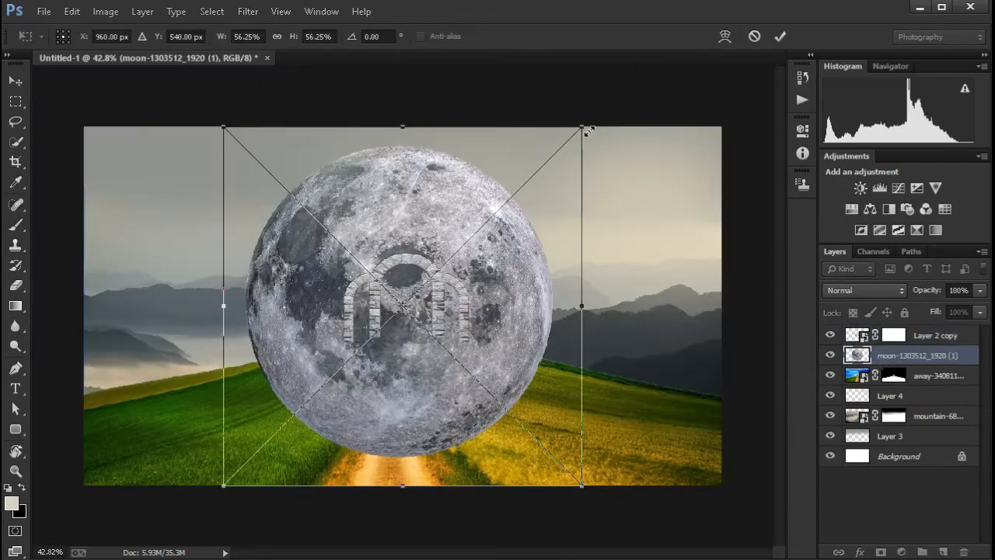
- Scale the placed moon image down to sit behind the top of the main arch
drag(588, 133, 493, 218)
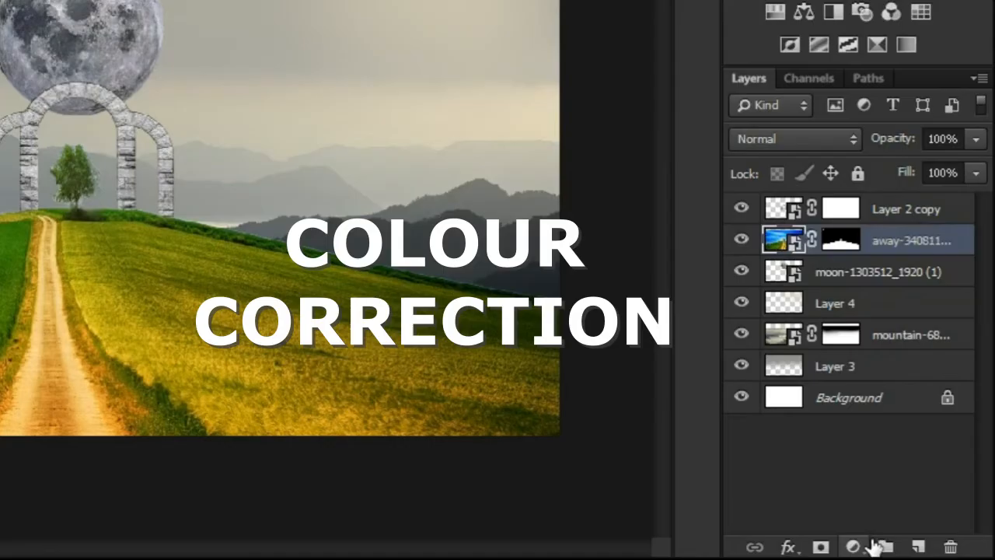
- Add a Levels adjustment clipped to the landscape layer, set output white to 99, and fine-tune the output black and input white
click(901, 551)
click(838, 137)
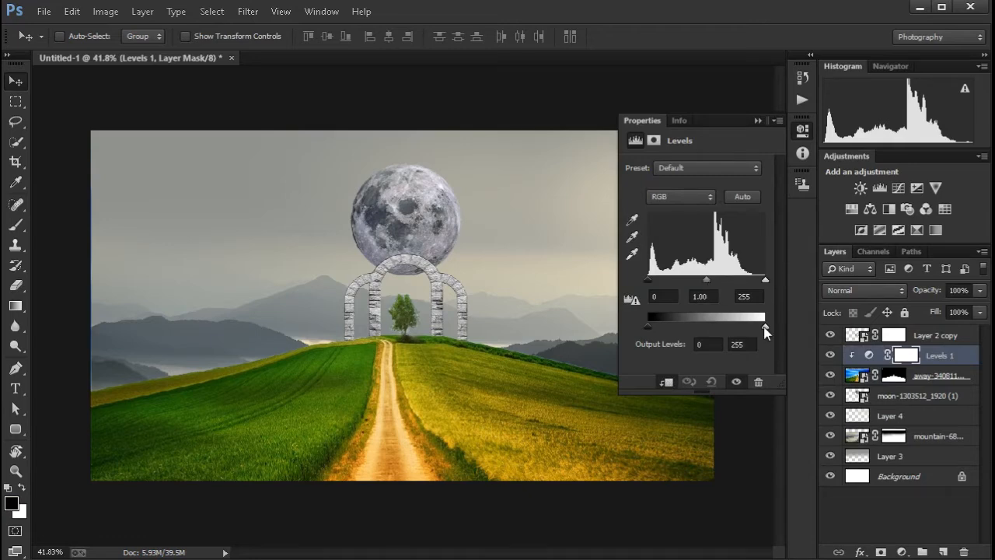
drag(766, 331, 695, 328)
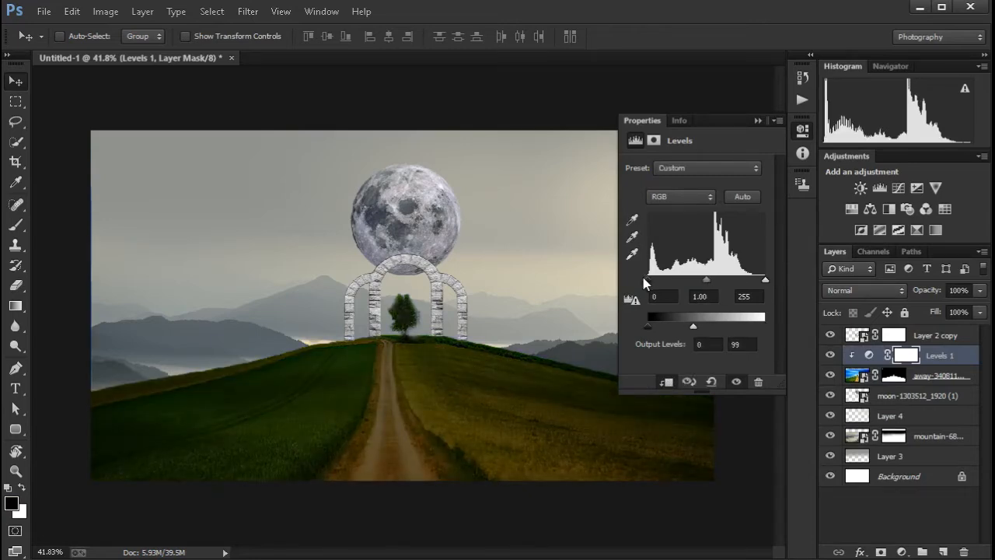
drag(649, 326, 657, 329)
drag(762, 280, 751, 279)
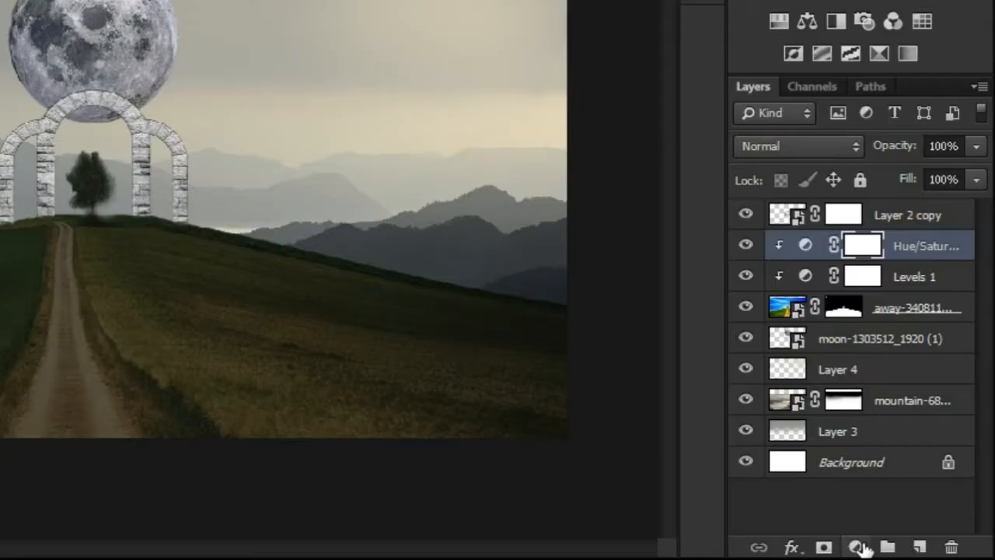
- Add a Color Balance adjustment clipped to the landscape layer and shift its midtones toward cyan and blue
click(901, 551)
click(902, 392)
click(666, 381)
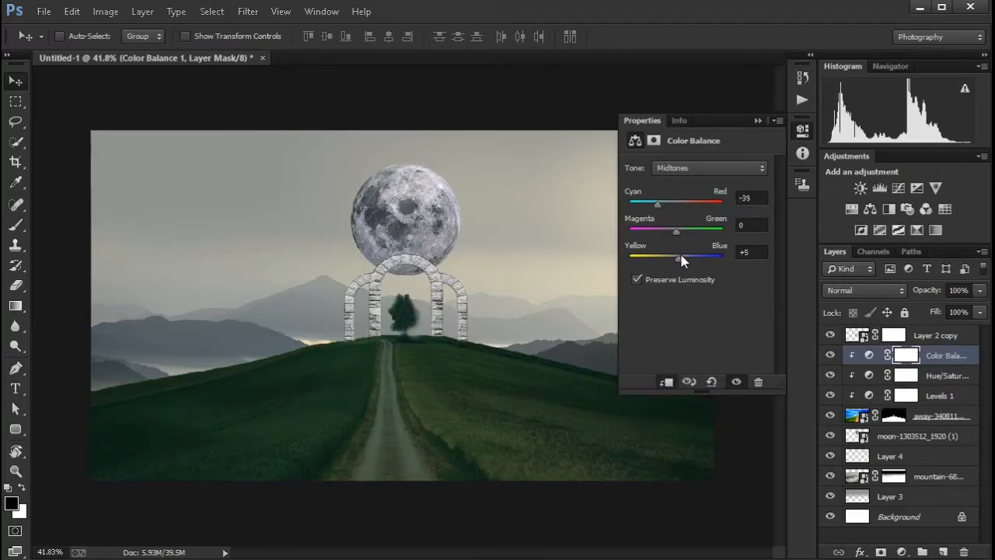
drag(649, 202, 652, 202)
click(760, 121)
- Add a Hue/Saturation adjustment clipped to the arches layer with Lightness set to -66
click(901, 552)
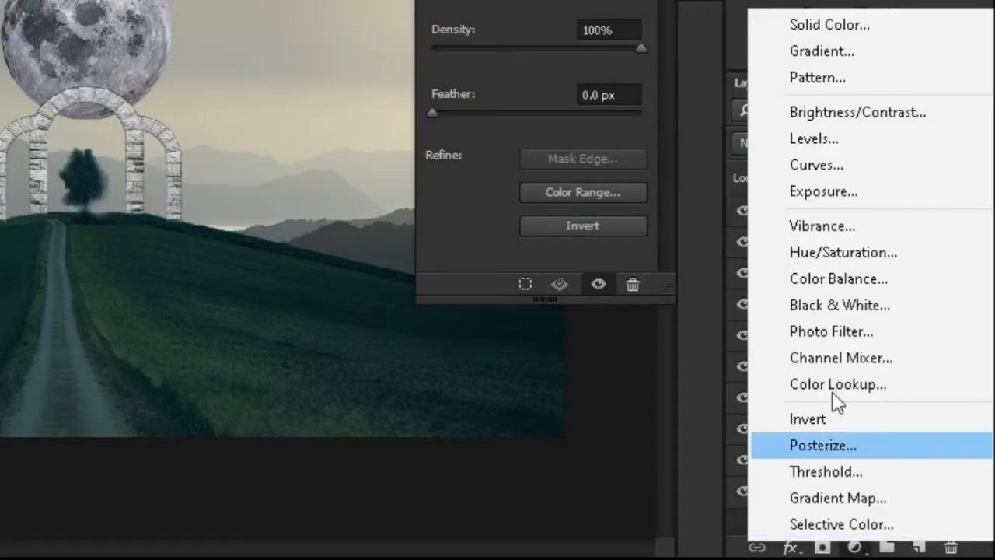
click(890, 363)
click(666, 381)
drag(696, 287, 654, 290)
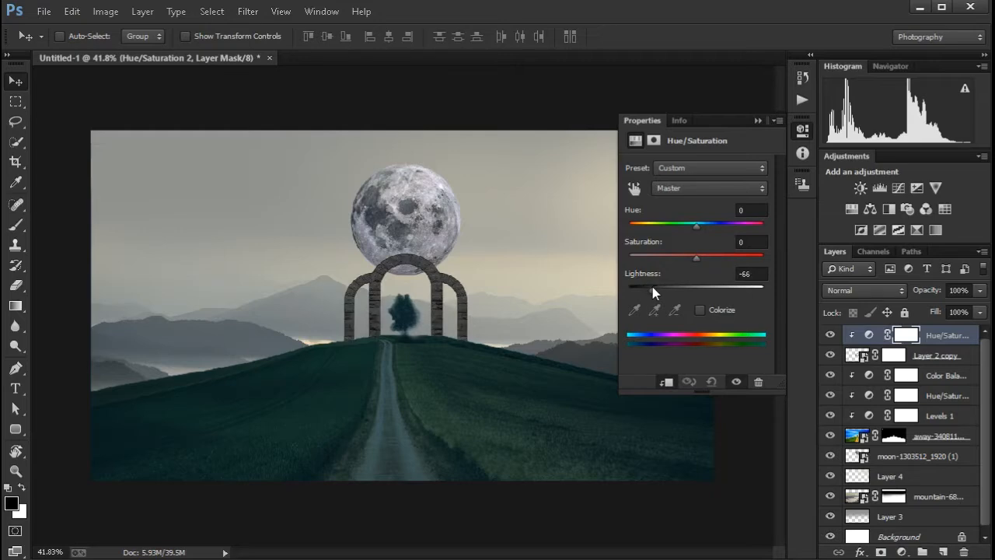
click(759, 120)
- Add a Color Balance adjustment clipped to the arches layer with the midtones' Cyan-Red value at -20
click(901, 551)
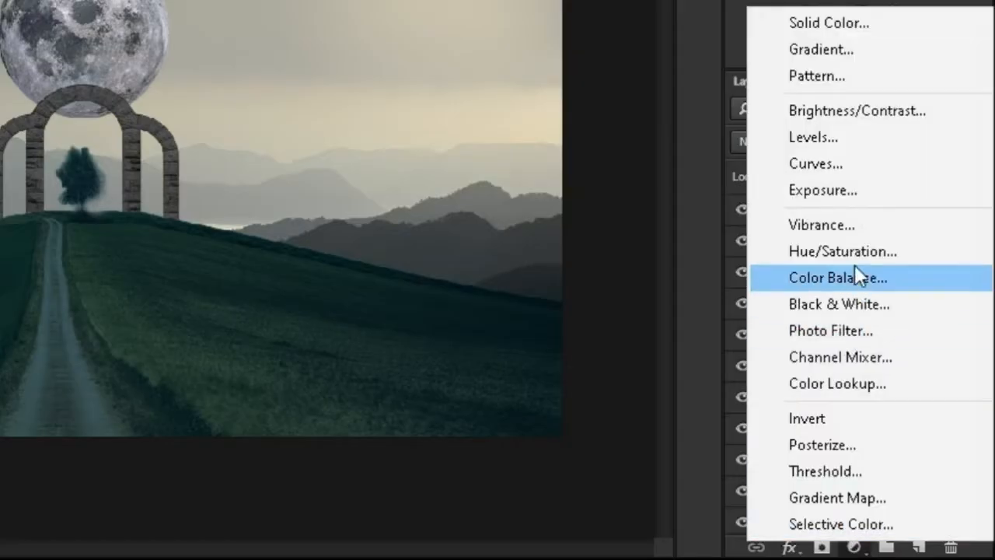
click(869, 379)
click(666, 382)
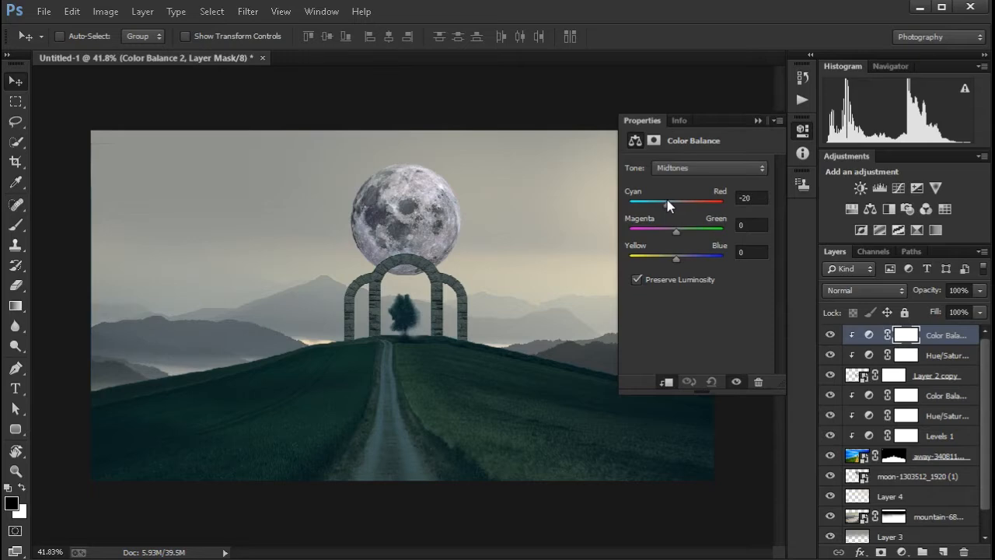
click(759, 121)
- Add a Levels adjustment clipped to the mountain layer, lowering the output white and slightly raising the output black and input black
click(937, 516)
click(901, 551)
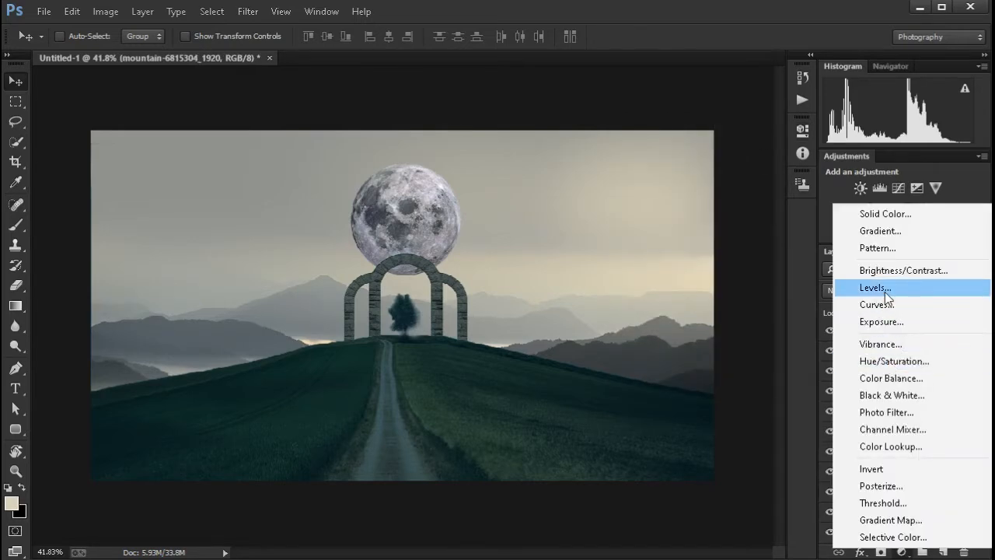
click(876, 287)
click(666, 382)
drag(765, 325, 718, 328)
mouse_move(648, 325)
mouse_down()
mouse_move(661, 328)
mouse_move(652, 331)
mouse_up()
mouse_move(648, 284)
mouse_down()
mouse_move(677, 285)
mouse_move(659, 288)
mouse_up()
click(758, 121)
- Add a Color Balance adjustment clipped to the mountain layer with midtones Cyan-Red at -39 and Yellow-Blue at +20
click(901, 552)
click(878, 376)
click(666, 381)
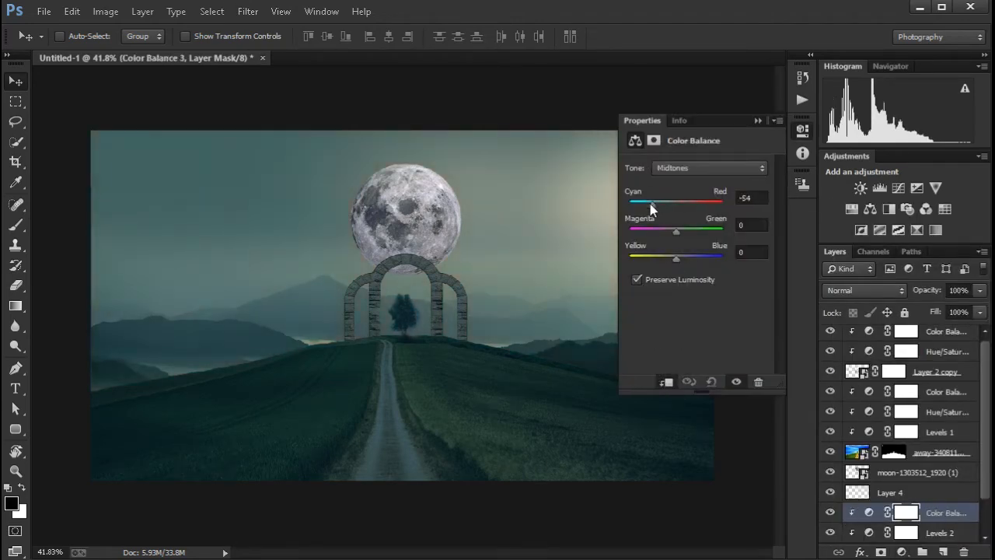
drag(653, 203, 658, 204)
drag(673, 254, 686, 260)
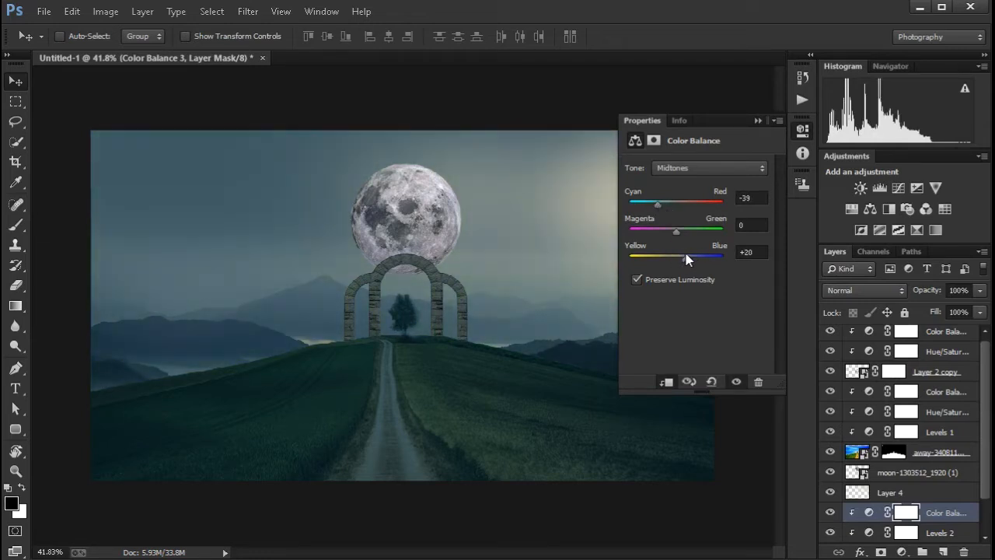
click(758, 121)
- Darken the moon with a clipped Levels adjustment that lowers the output white, and set the moon layer's blend mode to Screen
double_click(871, 392)
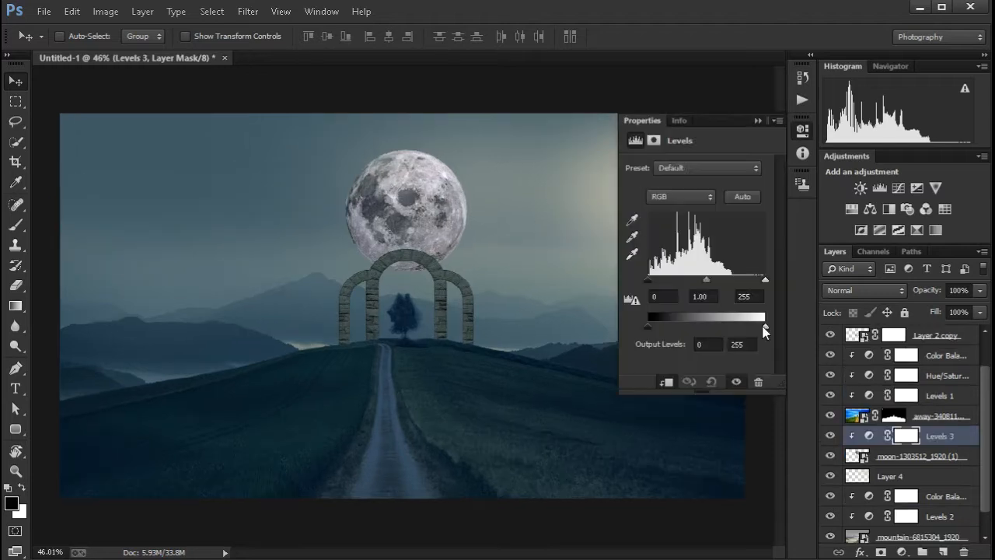
drag(762, 326, 702, 329)
click(759, 120)
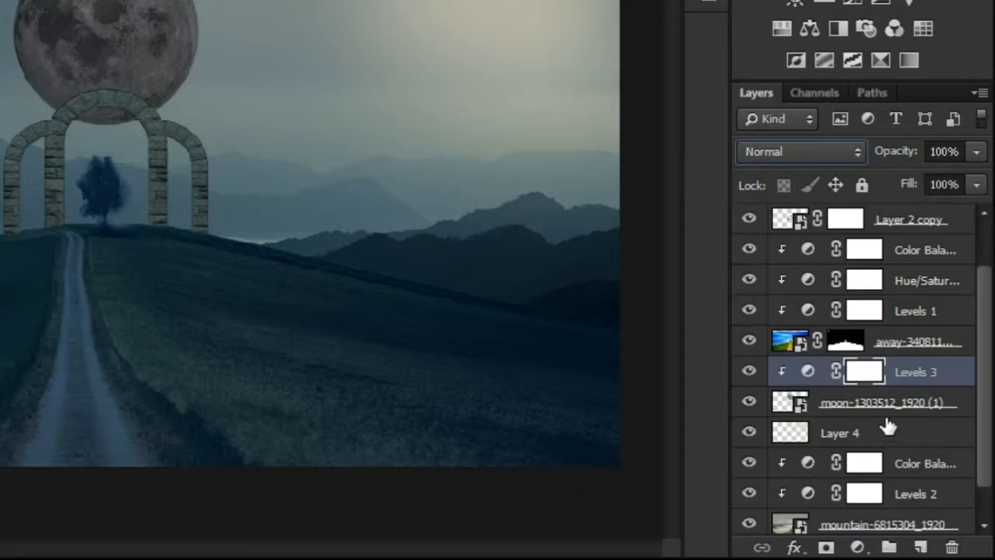
click(920, 459)
click(854, 290)
click(785, 152)
click(766, 357)
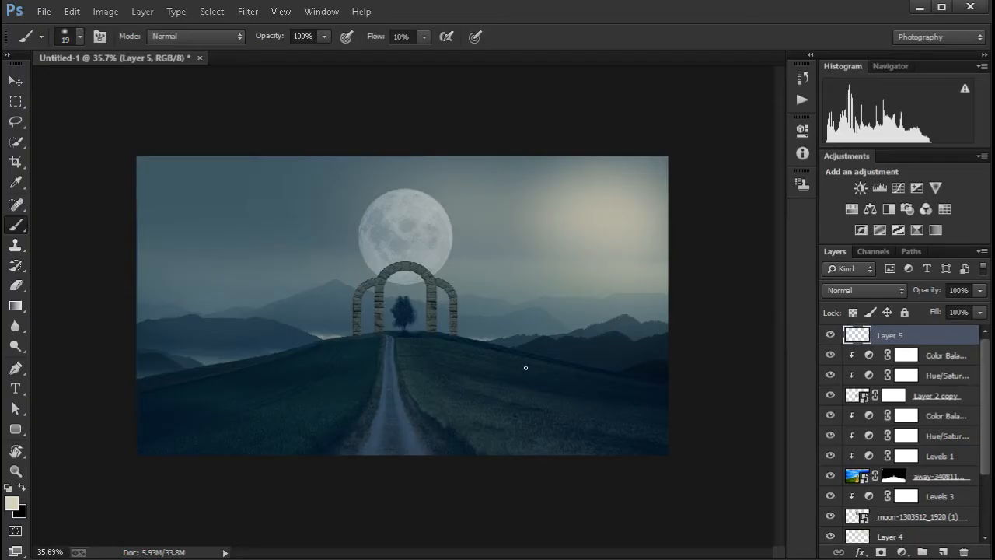
- Choose the cloud-shaped 895 px brush preset and reduce its size to about 346 px
right_click(528, 354)
drag(780, 385, 777, 502)
click(717, 471)
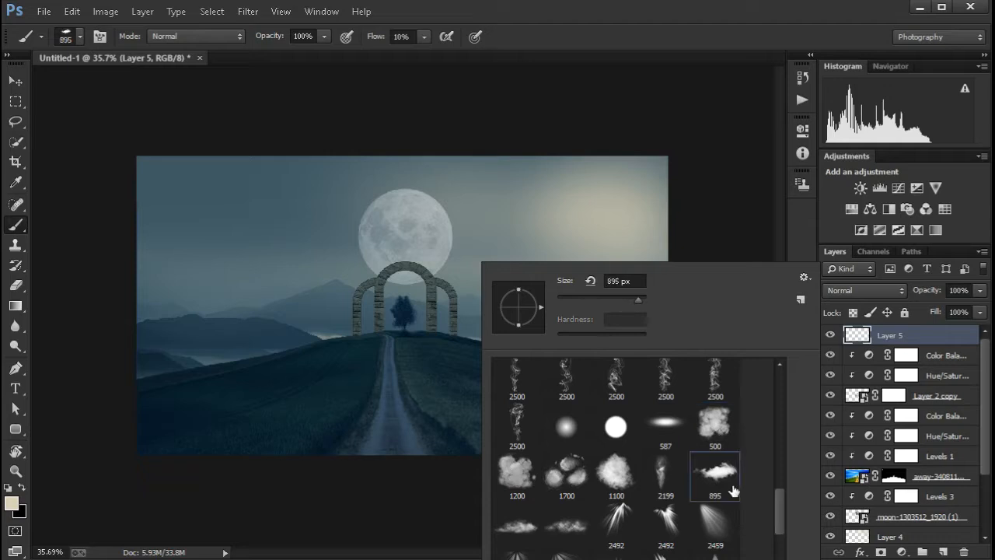
click(542, 77)
drag(475, 234, 398, 233)
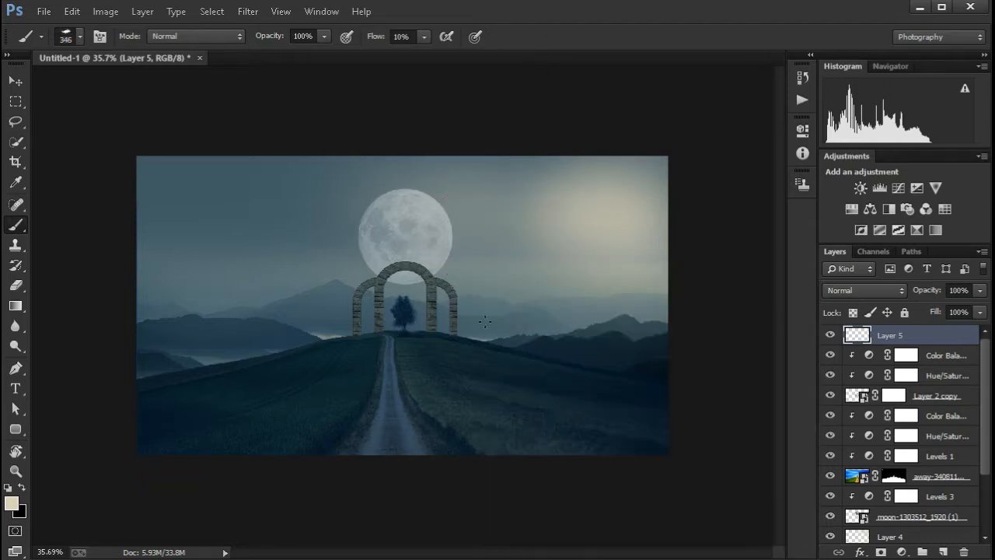
- Paint soft mist across the hillside and the base of the mountains on the new top layer
drag(549, 362, 588, 363)
drag(381, 370, 451, 376)
drag(248, 404, 404, 375)
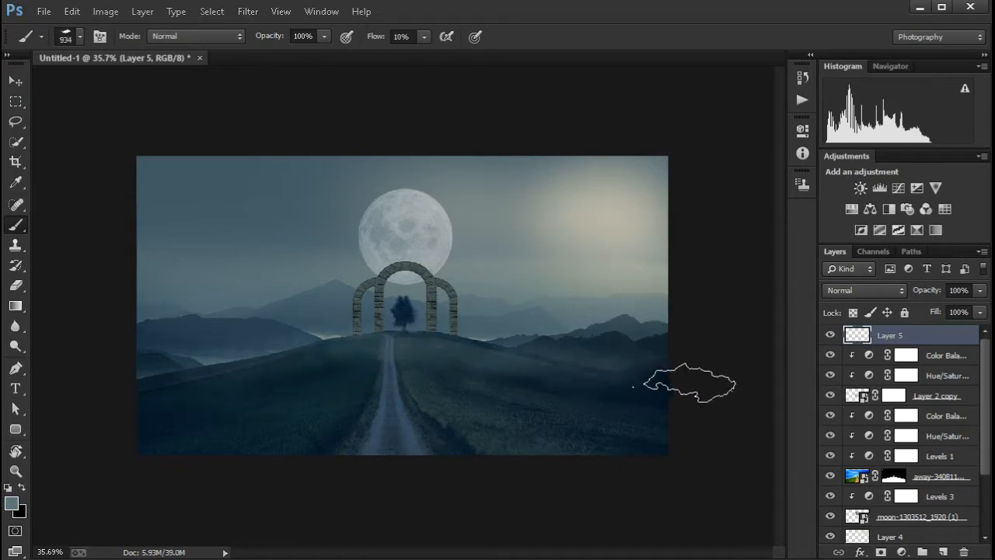
mouse_move(285, 366)
mouse_down()
mouse_move(316, 370)
mouse_move(340, 413)
mouse_move(280, 416)
mouse_up()
drag(484, 370, 506, 372)
mouse_move(660, 408)
mouse_down()
mouse_move(337, 448)
mouse_move(343, 457)
mouse_up()
drag(135, 336, 179, 337)
mouse_move(322, 377)
mouse_down()
mouse_move(380, 362)
mouse_move(233, 384)
mouse_up()
- Fade out the upper part of the moon by painting black with a large soft brush on its layer mask
scroll(295, 319, down, 2)
scroll(373, 365, up, 2)
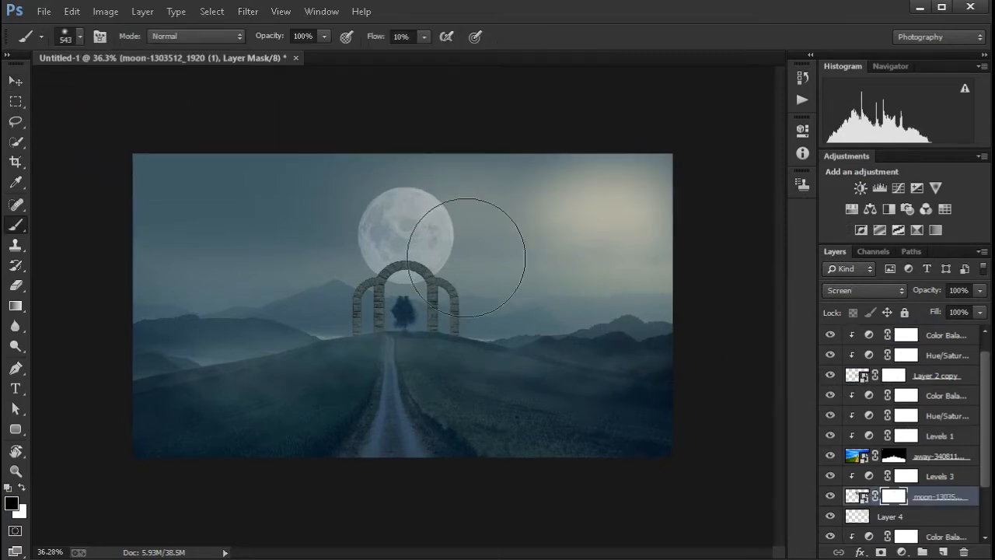
drag(458, 229, 521, 212)
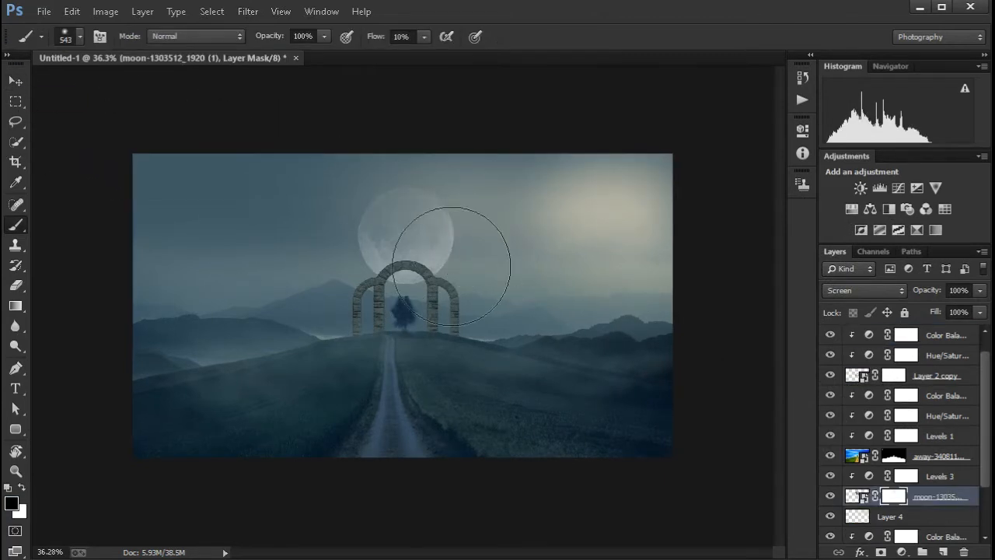
scroll(424, 196, up, 2)
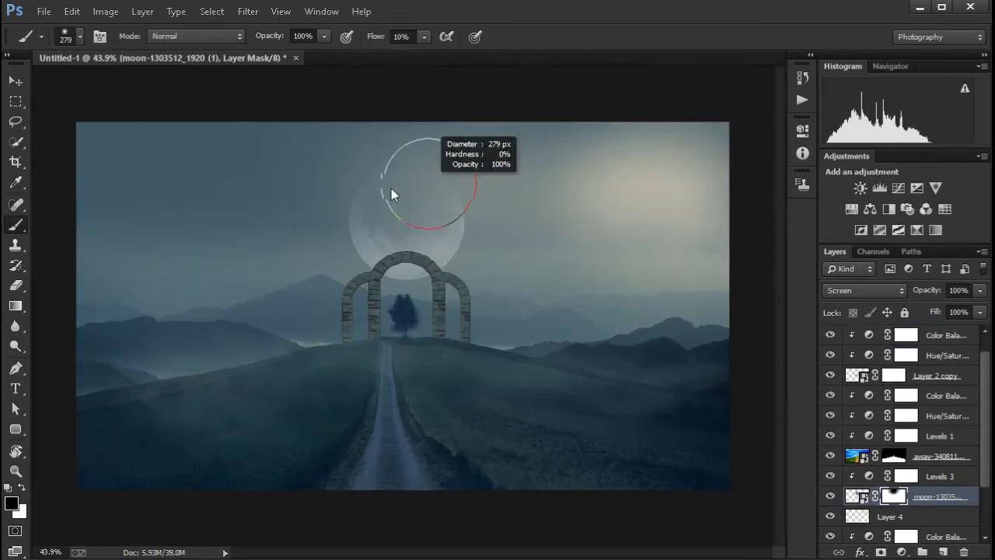
scroll(396, 193, up, 2)
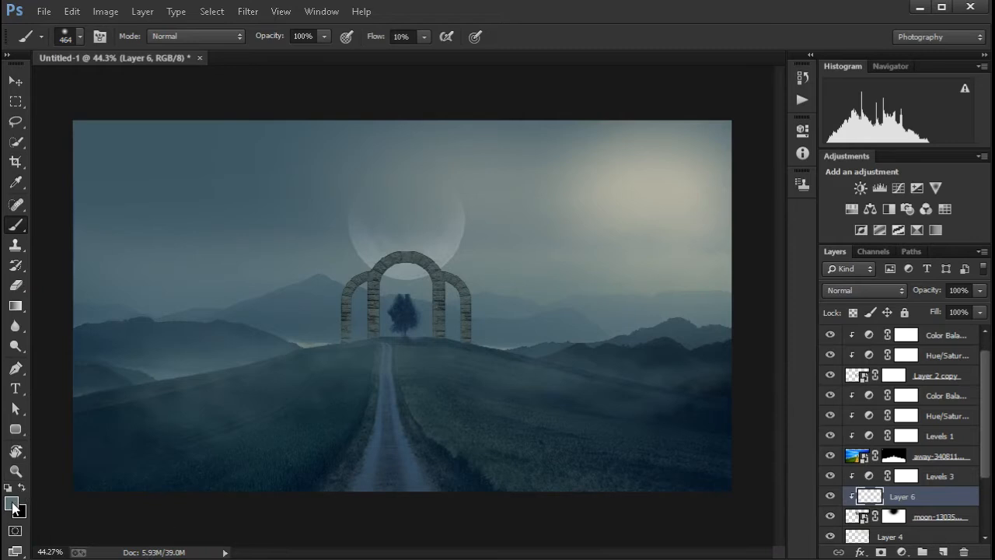
- Set the foreground colour to white (ffffff) and resize the soft brush to about 172 px
click(11, 504)
text(ffffff)
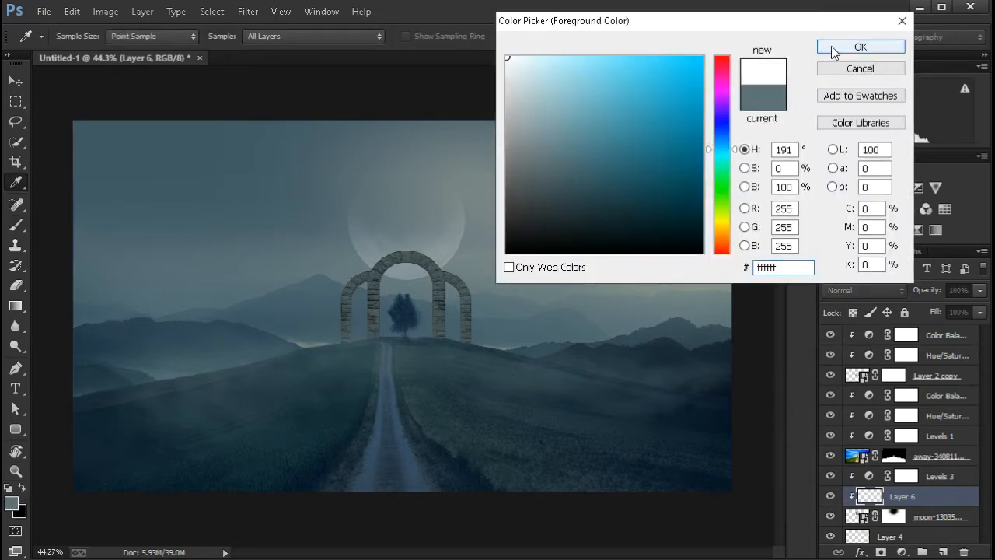
click(891, 45)
scroll(466, 271, up, 5)
drag(542, 250, 474, 250)
scroll(530, 192, up, 3)
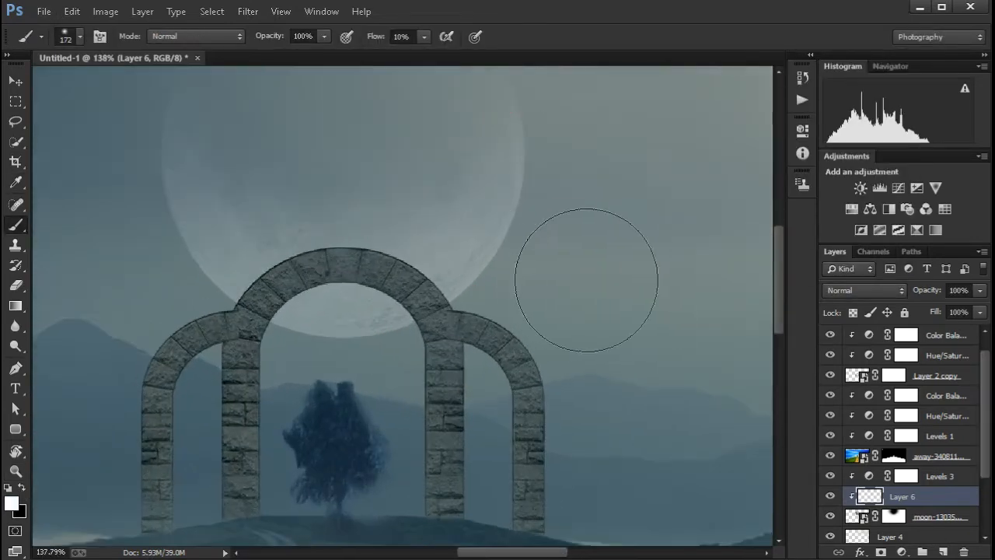
- Set the layer clipped to the moon to Screen and brighten the moon's lower edge with soft white paint
click(863, 290)
click(848, 425)
drag(385, 384, 391, 384)
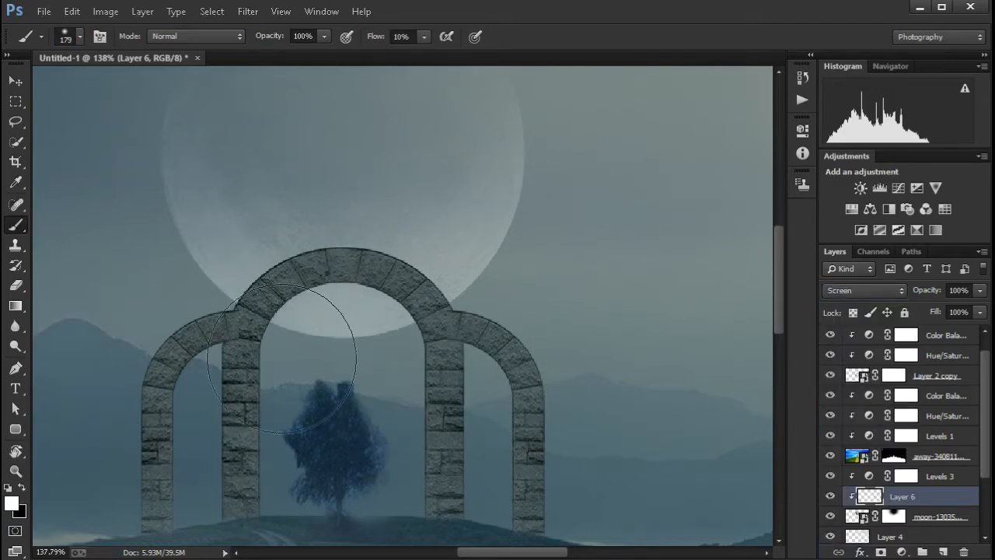
scroll(384, 262, down, 3)
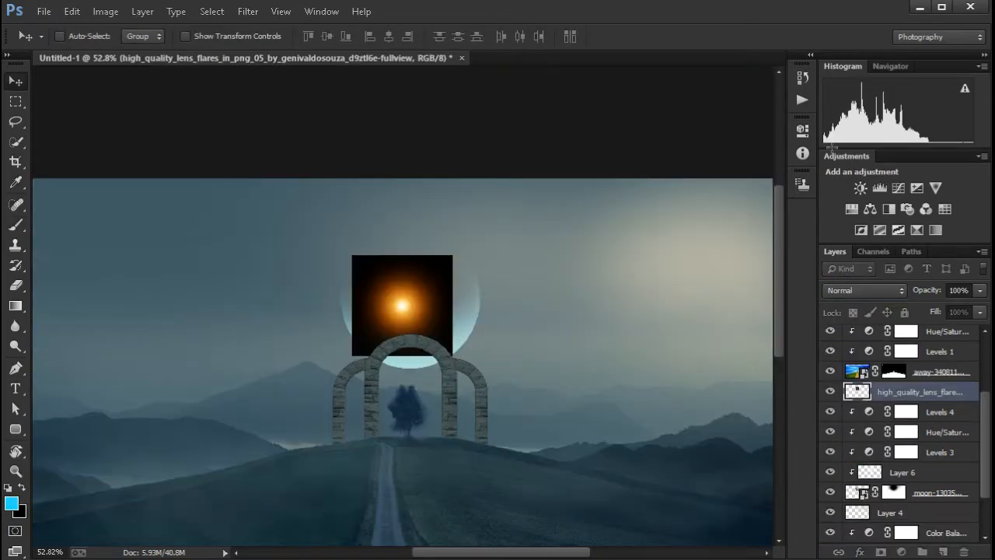
- Set the lens flare layer's blend mode to Screen and move the flare to the moon's lower edge behind the arch
click(863, 290)
click(848, 425)
drag(406, 299, 413, 359)
scroll(413, 358, up, 2)
- Enlarge the lens flare and flatten it into a wide glow along the moon's lower edge
key(ctrl+t)
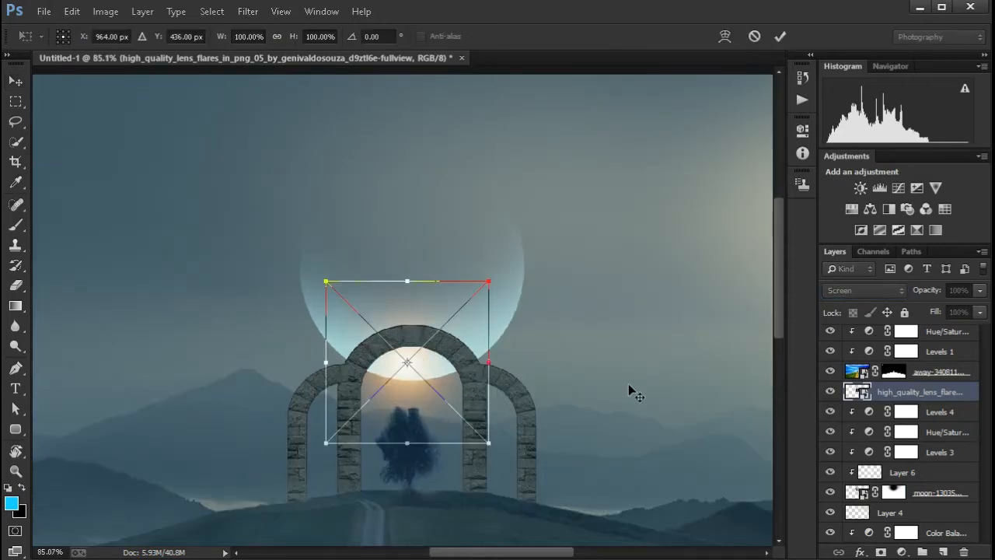
drag(498, 450, 568, 521)
drag(417, 208, 420, 401)
drag(495, 466, 501, 370)
key(Return)
- Add a Hue/Saturation adjustment clipped to the lens flare layer, using Colorize and a shifted Lightness to give a pale cyan glow
click(902, 552)
click(896, 362)
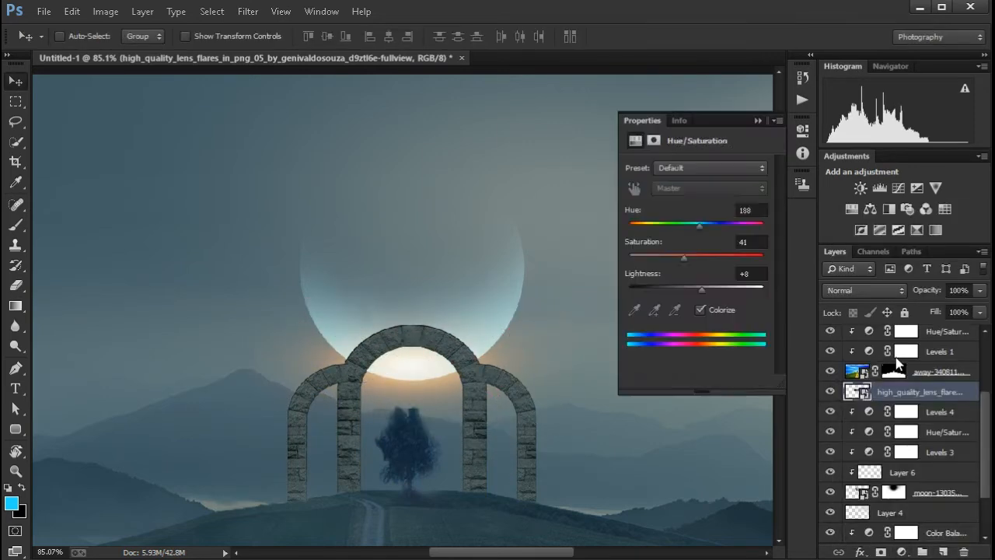
click(671, 383)
click(701, 311)
mouse_move(699, 293)
mouse_down()
mouse_move(711, 290)
mouse_move(693, 290)
mouse_up()
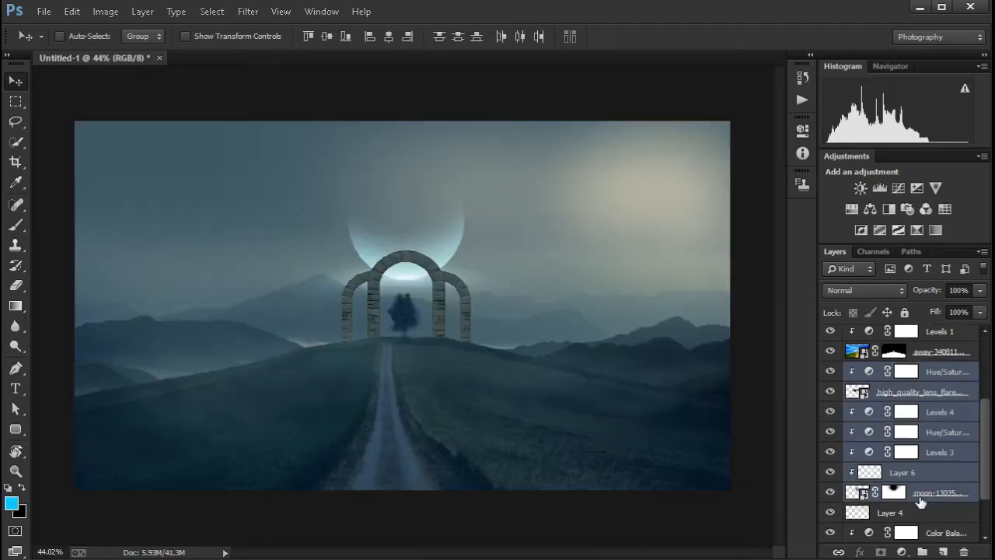
- Group the moon and glow layers and place a copy of the group in the sky above the right mountains at about 54% scale
key(ctrl+g)
drag(408, 226, 633, 231)
key(ctrl+t)
drag(475, 158, 584, 218)
mouse_move(650, 231)
mouse_down()
mouse_move(660, 255)
mouse_move(662, 237)
mouse_up()
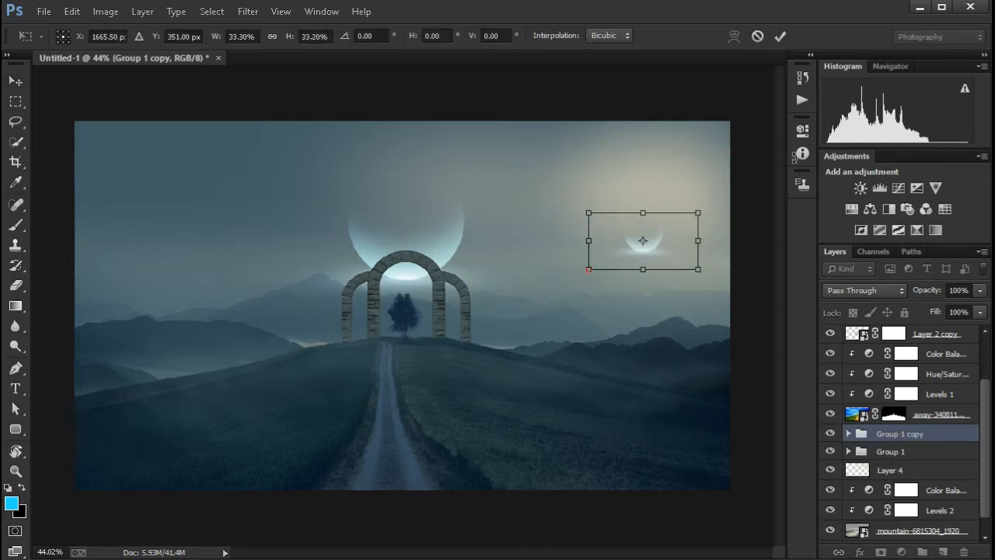
drag(708, 279, 737, 309)
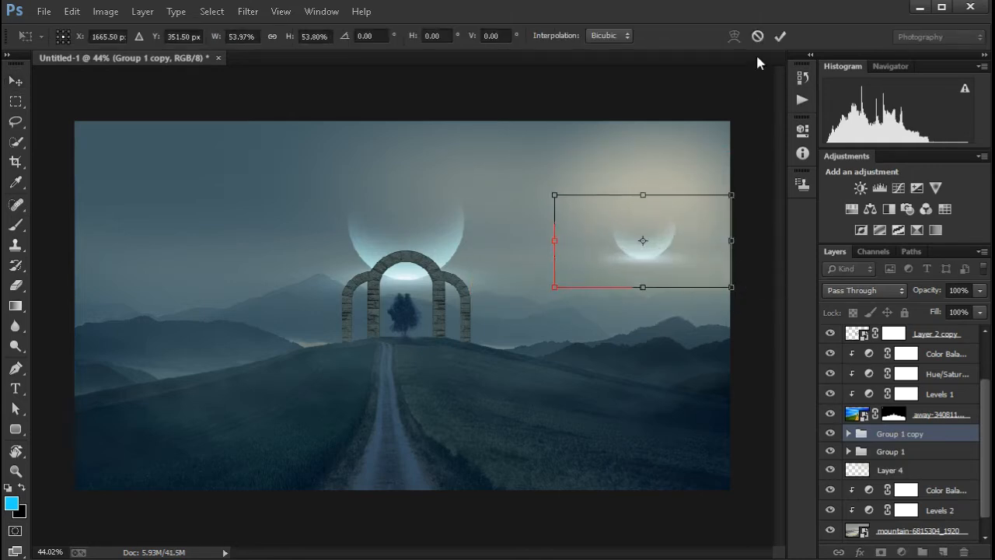
click(780, 36)
- Reduce the opacity of the lens flare layer inside the copied moon group
click(848, 433)
scroll(872, 529, down, 3)
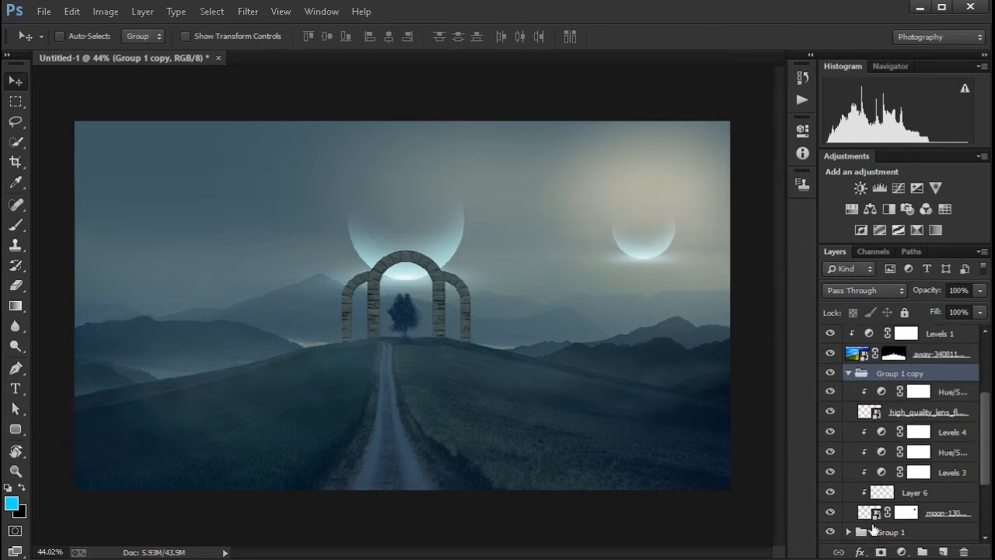
scroll(834, 419, up, 1)
click(840, 434)
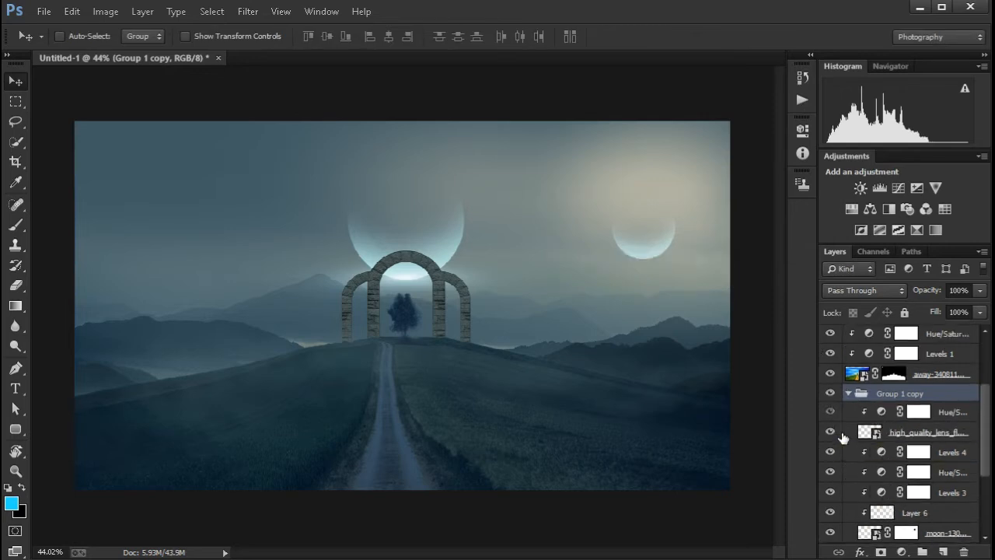
click(830, 431)
click(921, 432)
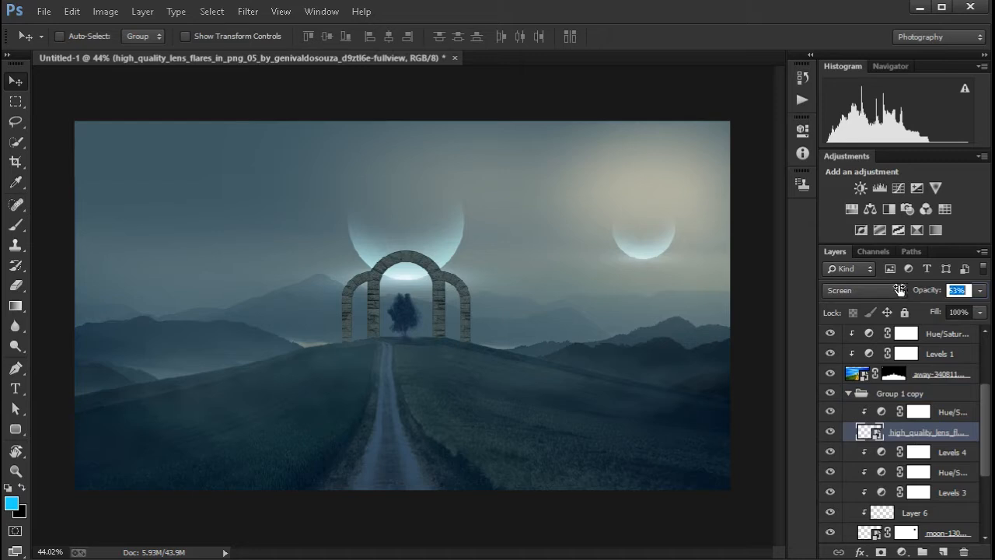
click(849, 393)
- Duplicate the small moon group into the left sky, scale the copy down and lower its opacity
drag(652, 256, 210, 278)
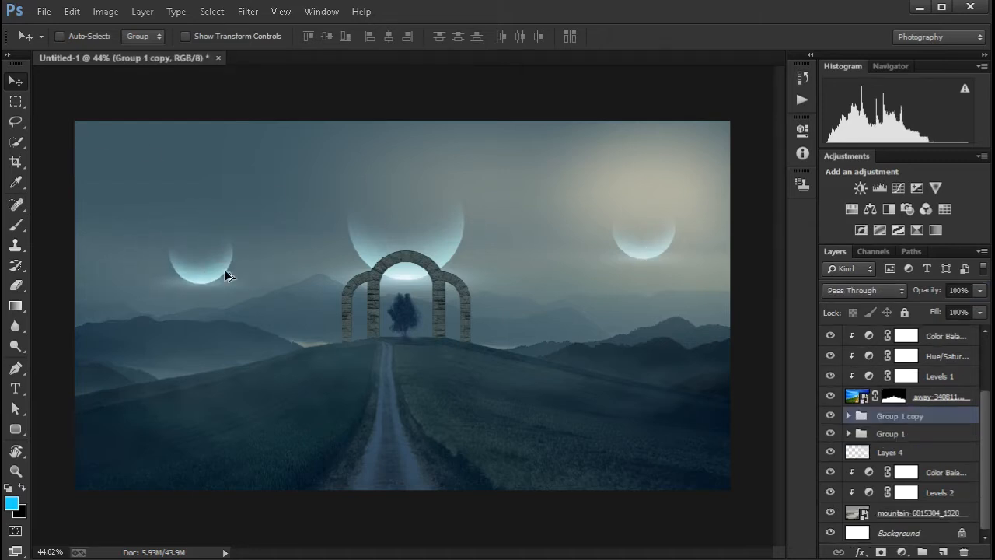
key(ctrl+t)
drag(289, 311, 260, 296)
click(779, 36)
drag(933, 291, 904, 294)
click(917, 434)
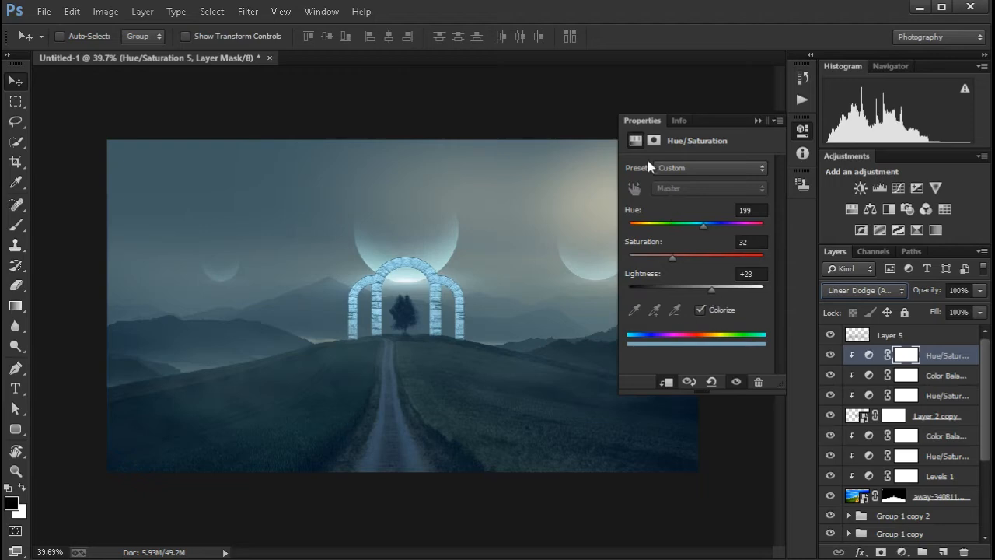
- Invert the mask of the Linear Dodge Hue/Saturation adjustment clipped to the arches
click(654, 141)
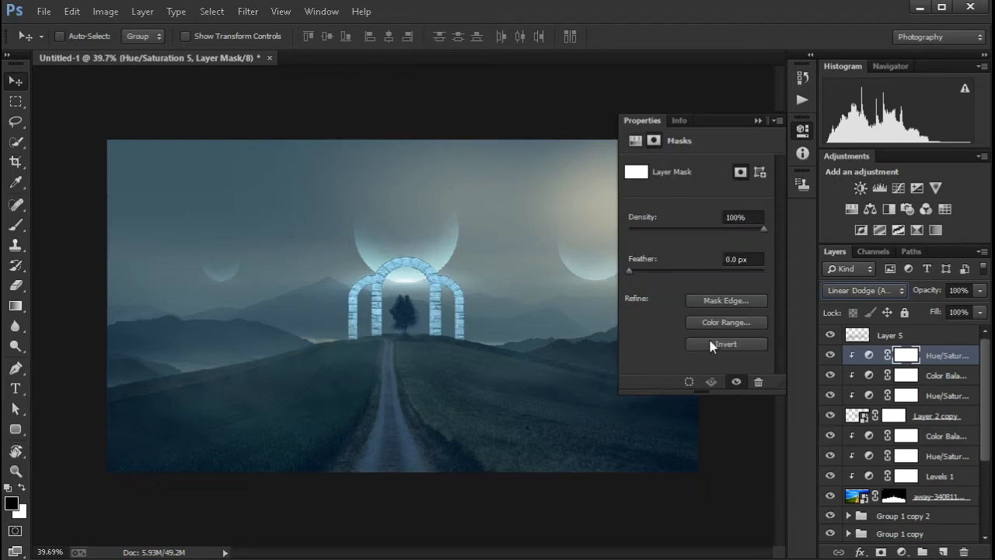
click(720, 343)
click(758, 120)
- Set up the soft round brush at about 60 px with 84% flow for painting the arch light mask
scroll(449, 285, up, 10)
scroll(396, 247, up, 3)
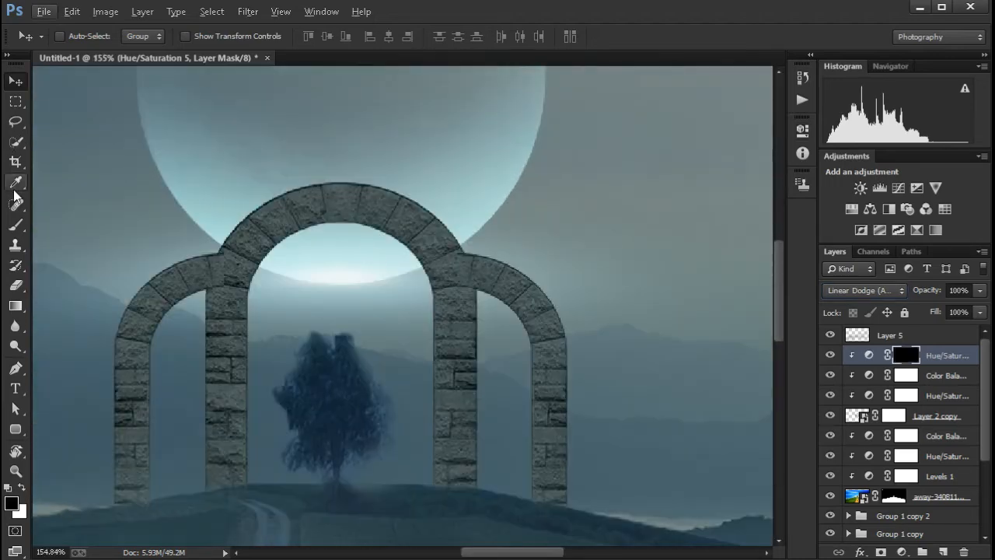
click(19, 227)
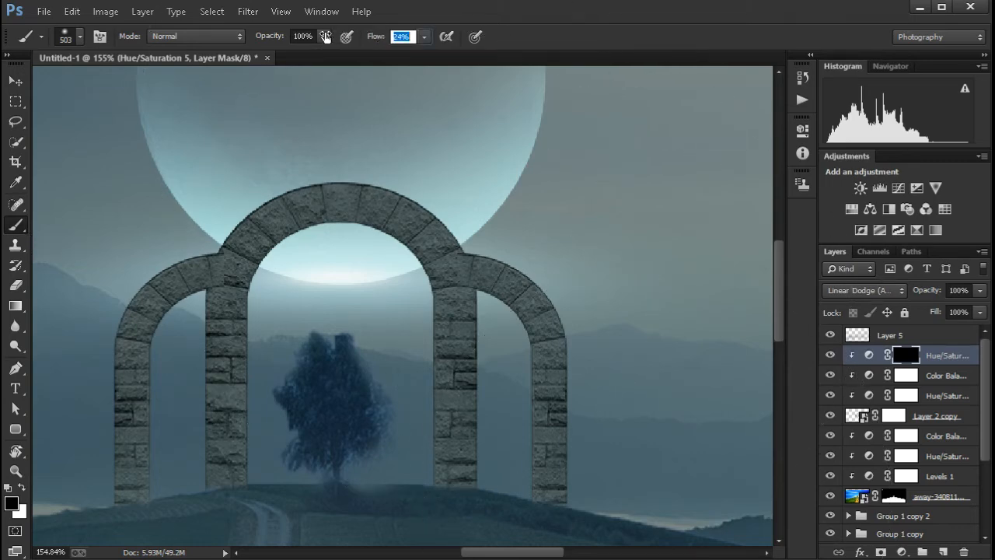
drag(377, 37, 498, 46)
drag(453, 191, 86, 201)
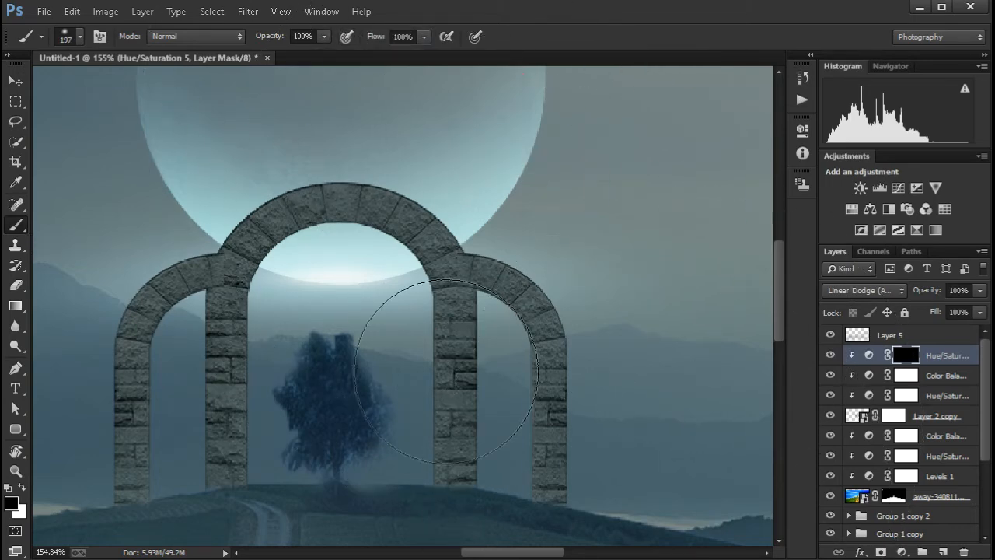
scroll(340, 342, up, 5)
drag(428, 209, 262, 209)
scroll(304, 241, up, 2)
scroll(321, 202, down, 2)
drag(375, 36, 352, 38)
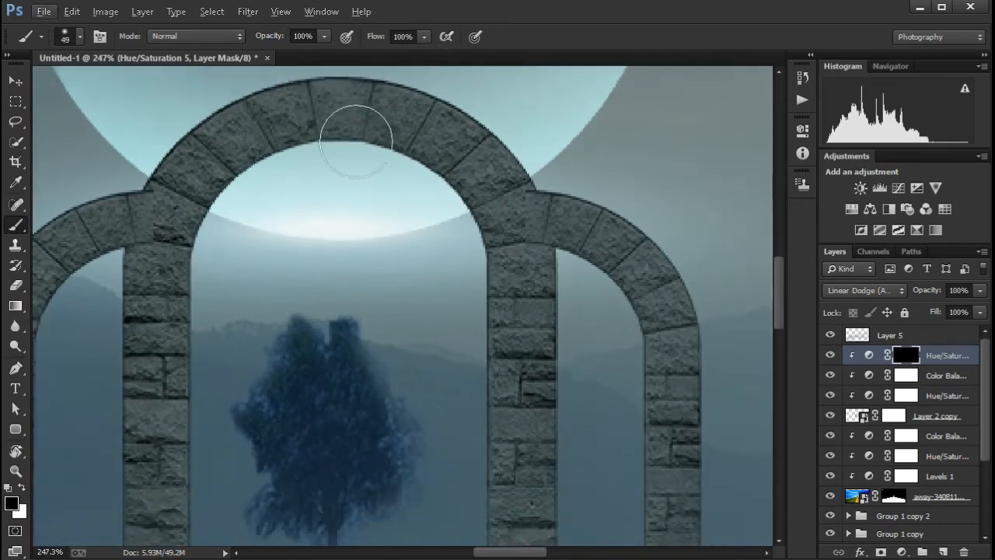
drag(266, 184, 276, 184)
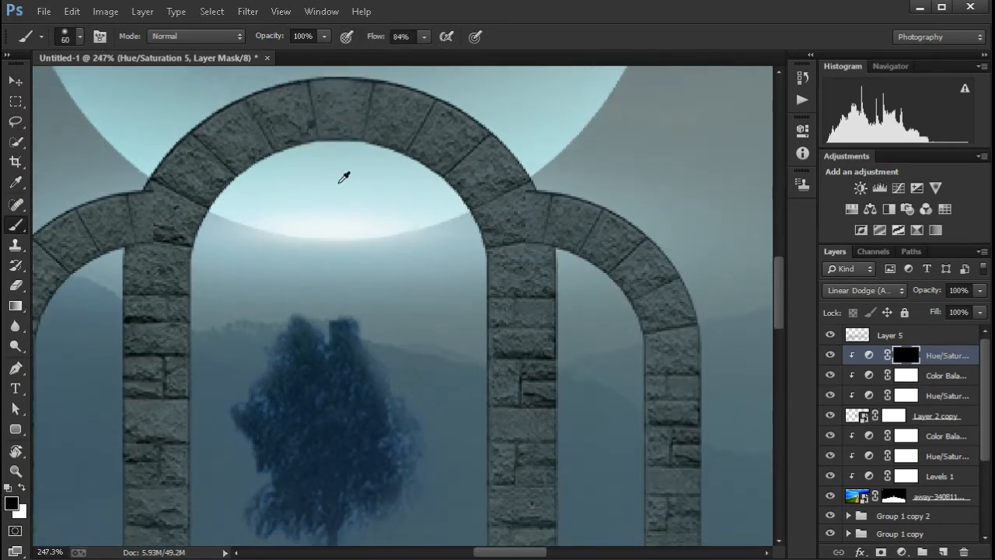
- Paint white on the adjustment's mask to light the inner edges of the central arch and its left pillar
scroll(386, 228, up, 2)
key(x)
mouse_move(468, 257)
mouse_down()
mouse_move(364, 246)
mouse_move(312, 278)
mouse_move(264, 367)
mouse_move(261, 403)
mouse_up()
scroll(277, 285, down, 9)
scroll(269, 265, up, 4)
drag(268, 259, 266, 385)
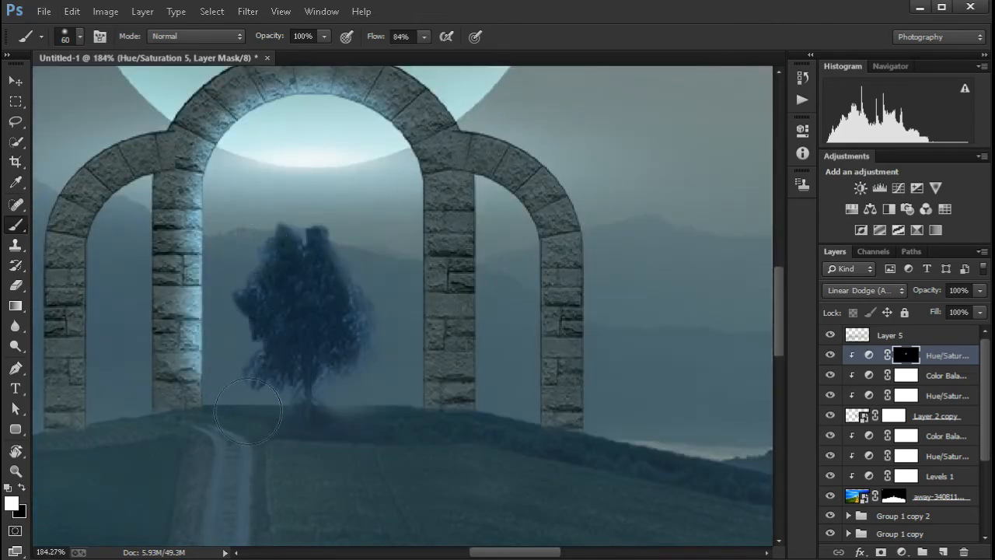
- Paint moonlight on the inner edge of the central arch's right pillar with the brush flow at 35%, and shrink the brush to 8 px
scroll(340, 307, up, 2)
scroll(339, 261, up, 2)
drag(234, 41, 233, 41)
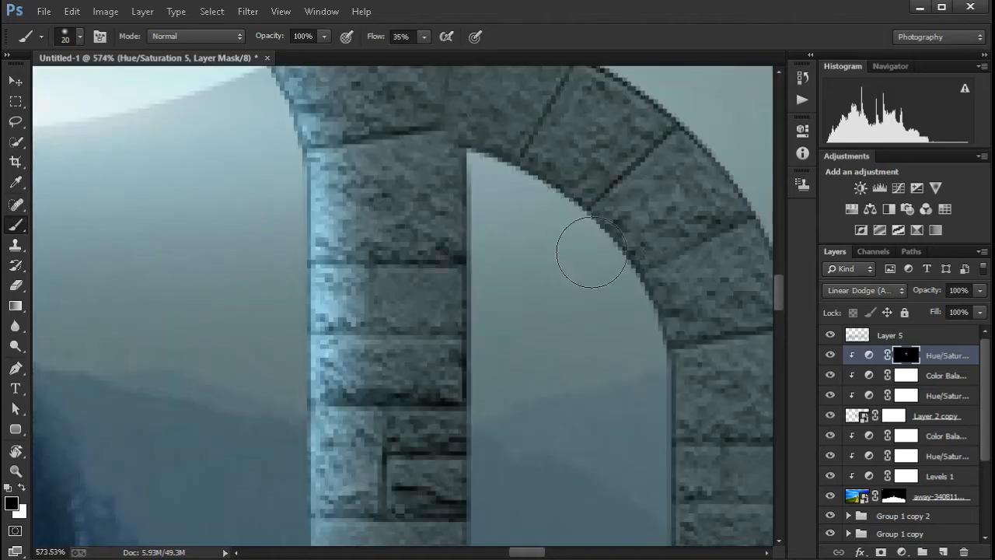
scroll(589, 251, down, 1)
drag(524, 179, 496, 172)
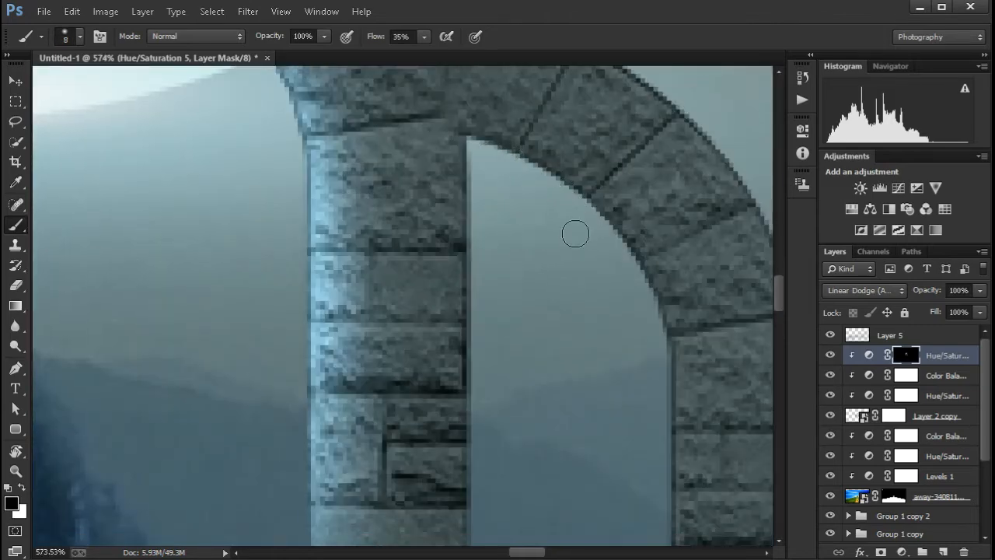
- Paint on the adjustment mask with a small soft brush to light the inner edges of the right side arch and its outer pillar
drag(535, 223, 543, 223)
drag(496, 155, 575, 201)
drag(507, 247, 538, 255)
drag(526, 165, 655, 326)
scroll(651, 325, down, 1)
drag(560, 110, 650, 237)
scroll(650, 238, down, 1)
drag(650, 129, 677, 381)
scroll(646, 296, down, 3)
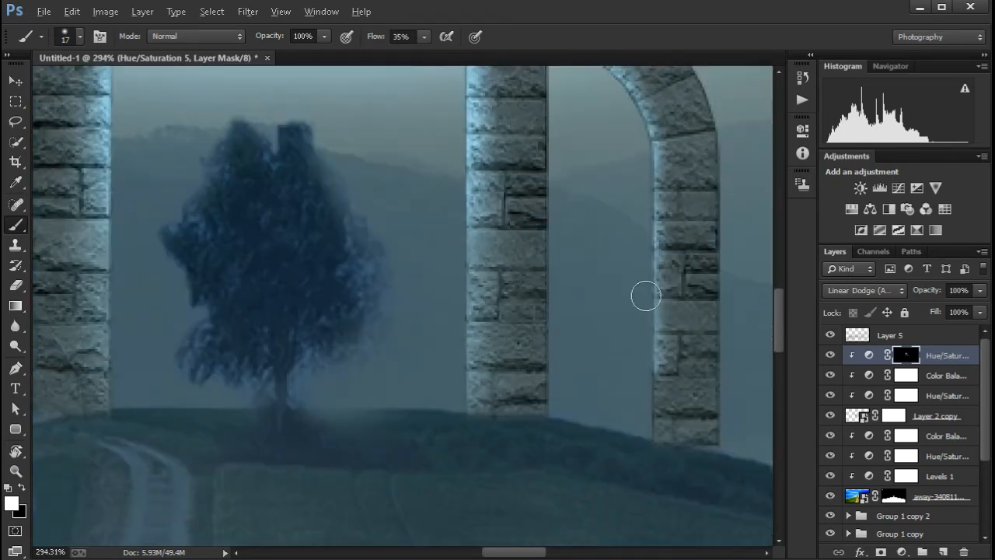
scroll(661, 435, up, 2)
drag(598, 262, 627, 281)
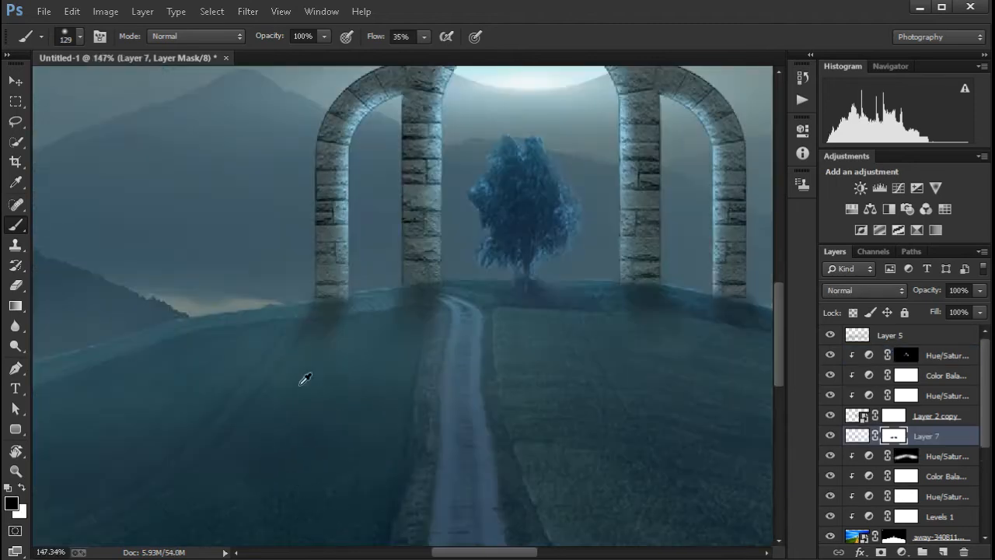
- Paint a black shadow on Layer 7 at the tree's base, extending over the grass in front of it
scroll(540, 381, down, 2)
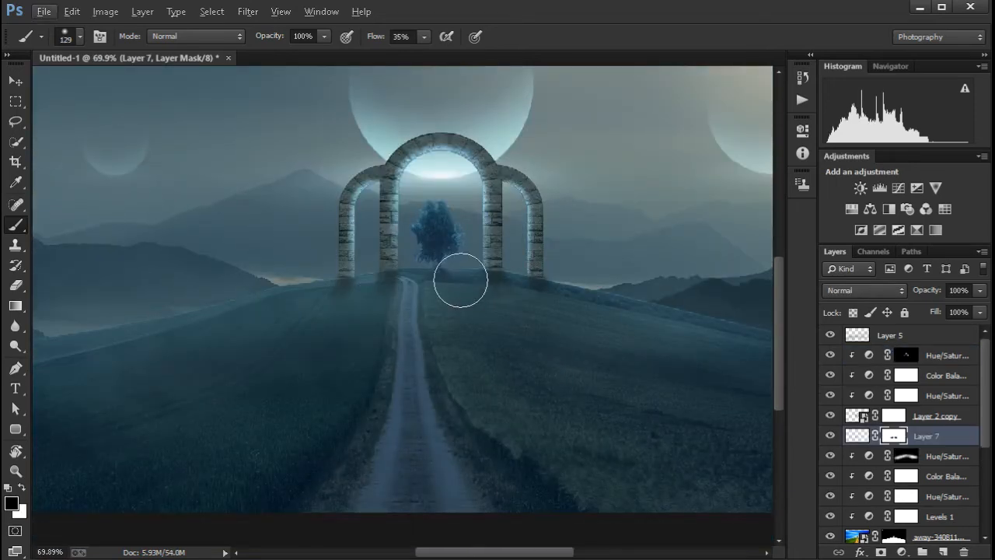
scroll(460, 280, up, 3)
scroll(957, 459, down, 1)
scroll(403, 284, up, 5)
drag(466, 275, 398, 283)
mouse_move(457, 313)
mouse_down()
mouse_move(500, 326)
mouse_move(549, 409)
mouse_move(546, 442)
mouse_up()
click(859, 378)
mouse_move(478, 326)
mouse_down()
mouse_move(394, 366)
mouse_move(430, 499)
mouse_move(535, 478)
mouse_move(499, 402)
mouse_move(448, 361)
mouse_move(452, 432)
mouse_move(521, 402)
mouse_move(435, 393)
mouse_up()
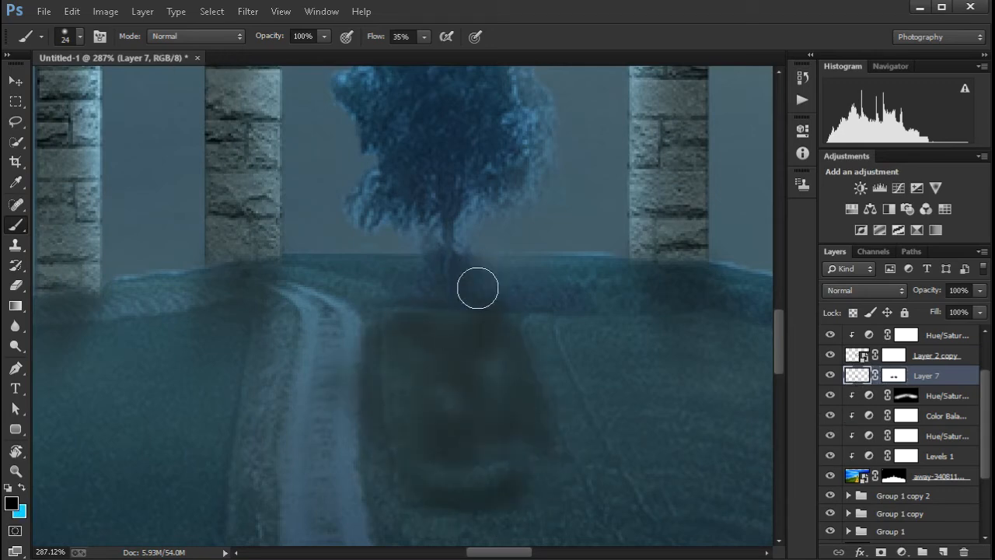
- Fade the tree's shadow into the grass by painting black on Layer 7's mask with a large soft brush of about 126 px
scroll(477, 277, down, 7)
scroll(486, 343, up, 4)
click(894, 378)
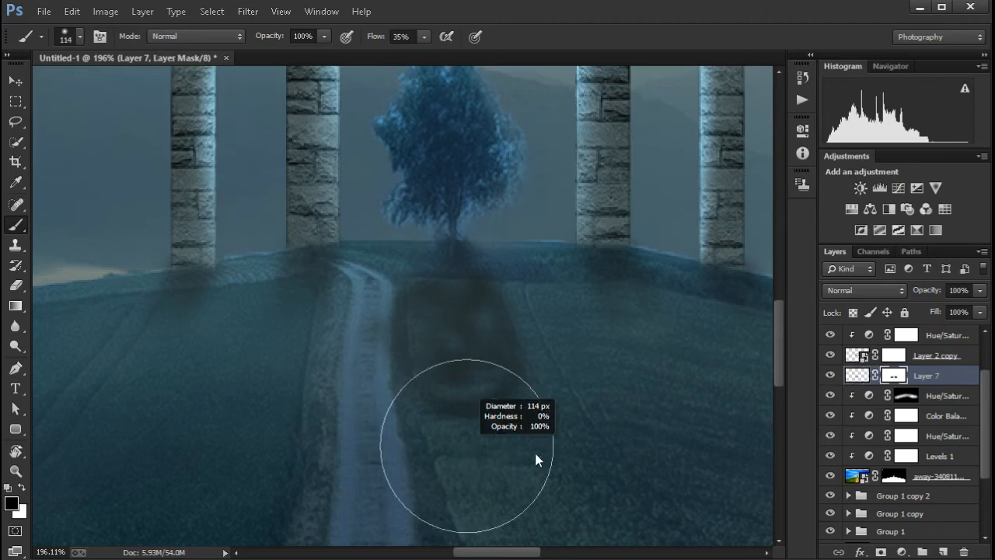
scroll(480, 300, down, 3)
scroll(480, 299, down, 5)
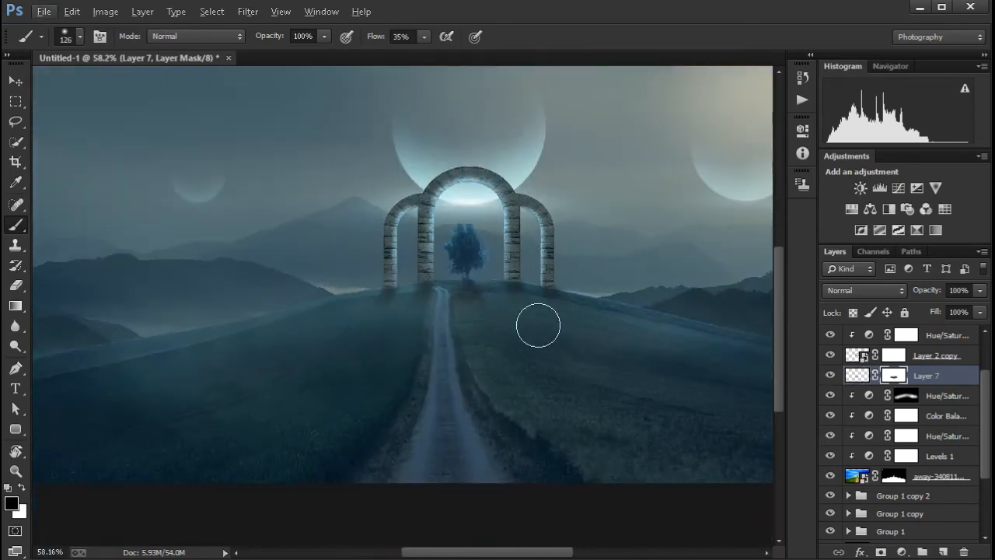
scroll(479, 264, up, 1)
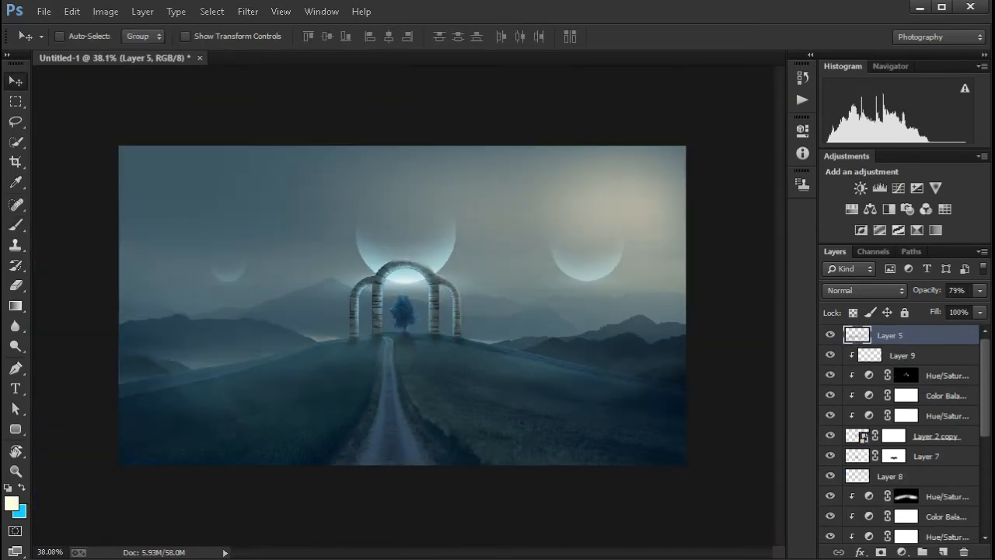
- Stamp all visible layers into a new layer on top and open it in the Camera Raw filter
key(ctrl+alt+shift+e)
right_click(950, 340)
click(859, 290)
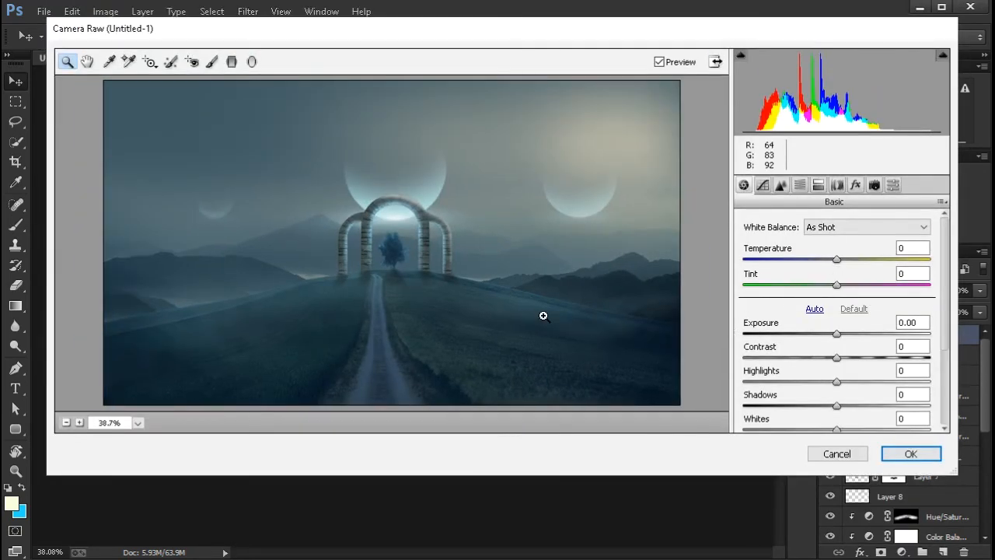
- Adjust the basic tones with contrast +35, highlights +2 and shadows about -80, leaving exposure at 0.00
mouse_move(857, 339)
mouse_down()
mouse_move(829, 340)
mouse_move(899, 355)
mouse_move(870, 354)
mouse_move(839, 333)
mouse_up()
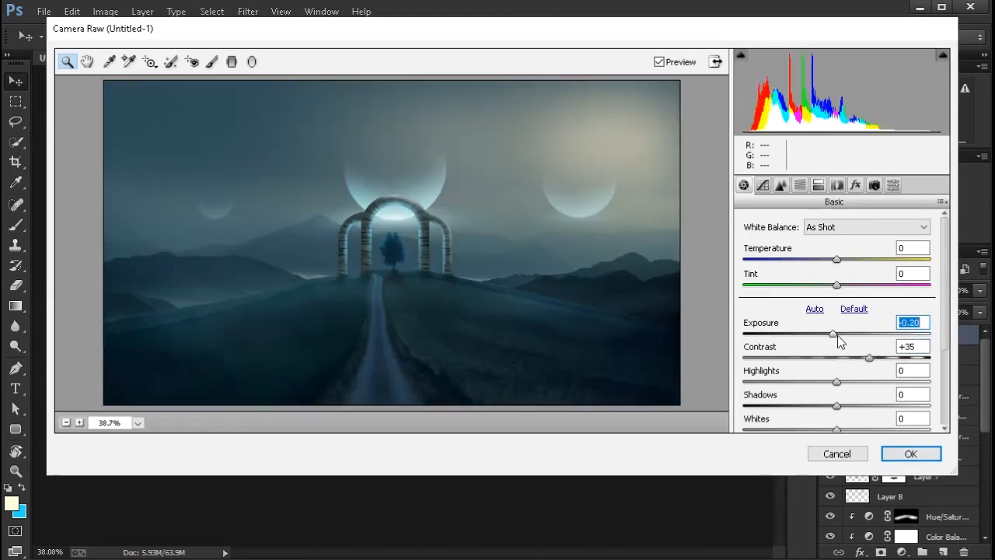
drag(840, 385, 744, 369)
scroll(846, 392, down, 1)
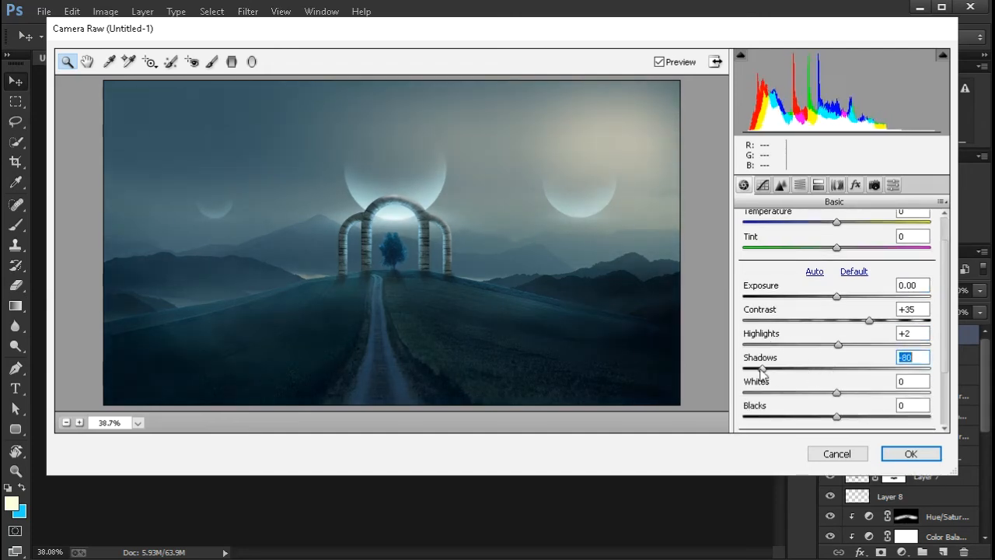
scroll(746, 368, down, 1)
mouse_move(837, 355)
mouse_down()
mouse_move(814, 356)
mouse_move(895, 371)
mouse_move(850, 367)
mouse_up()
scroll(827, 357, down, 2)
- Add two points to the point tone curve, one in the highlights and one in the shadows at input 66, output 63
key(ctrl+alt+2)
click(801, 221)
click(885, 261)
click(788, 362)
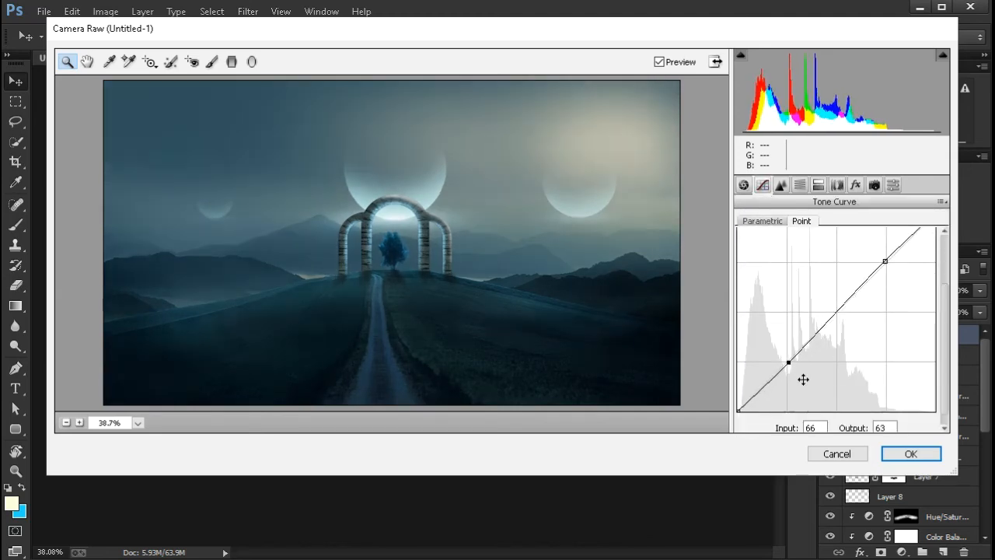
- Split-tone the highlights with hue 195 and saturation 26, and the shadows with saturation 5 and a hue of about 159
click(823, 184)
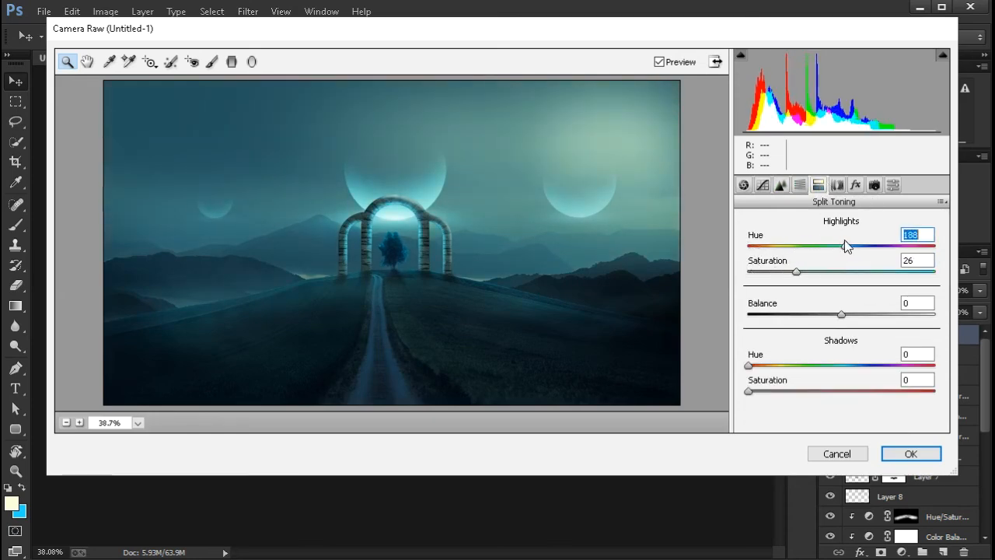
click(764, 365)
drag(749, 392, 954, 358)
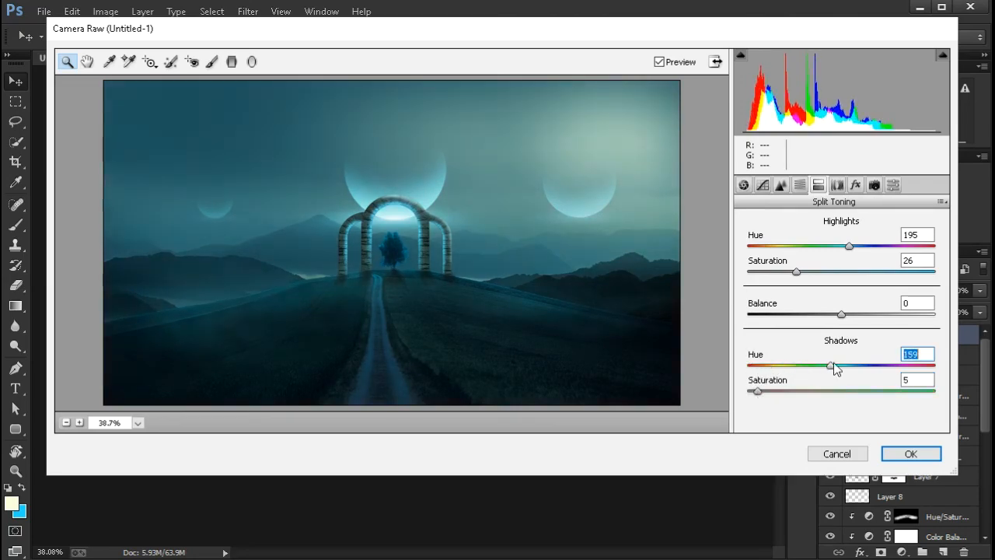
drag(748, 366, 781, 364)
drag(781, 364, 839, 368)
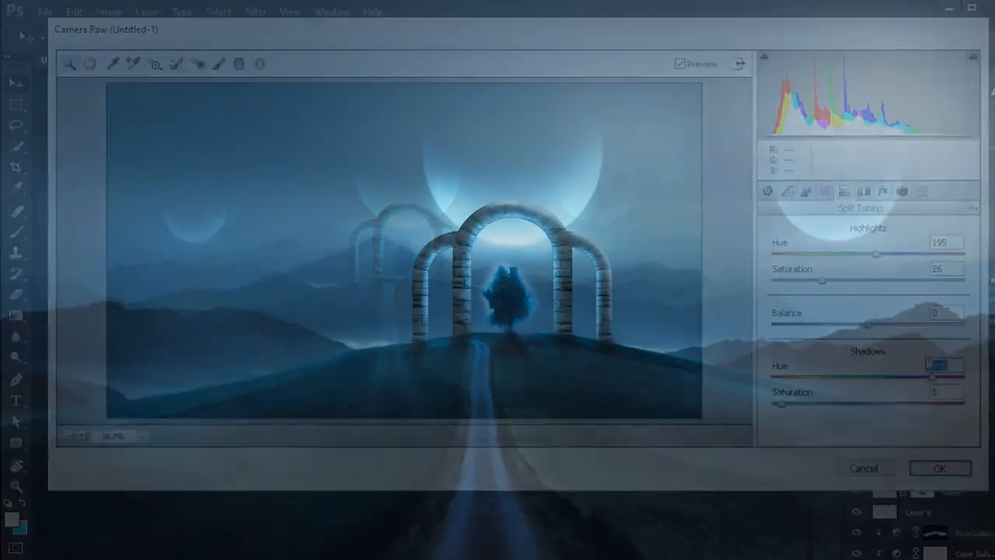